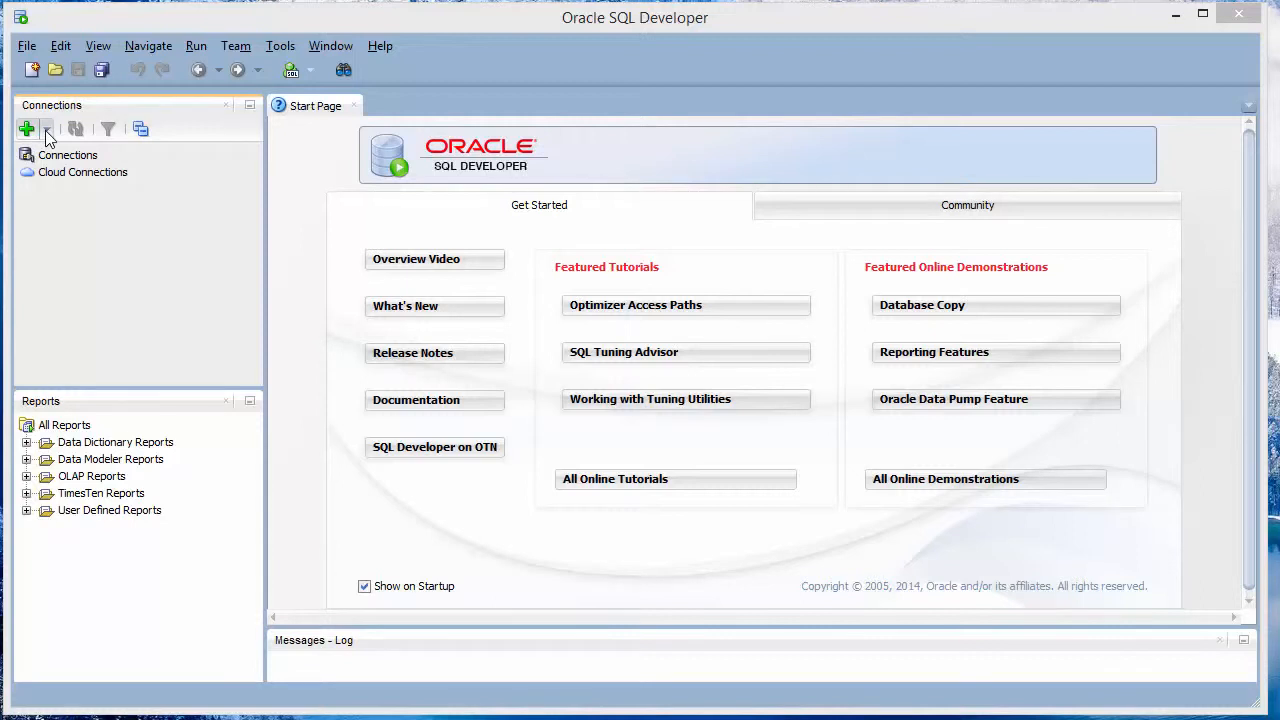
Start a new database connection named "BTM 382 - system" with the username system
left_click(47, 137)
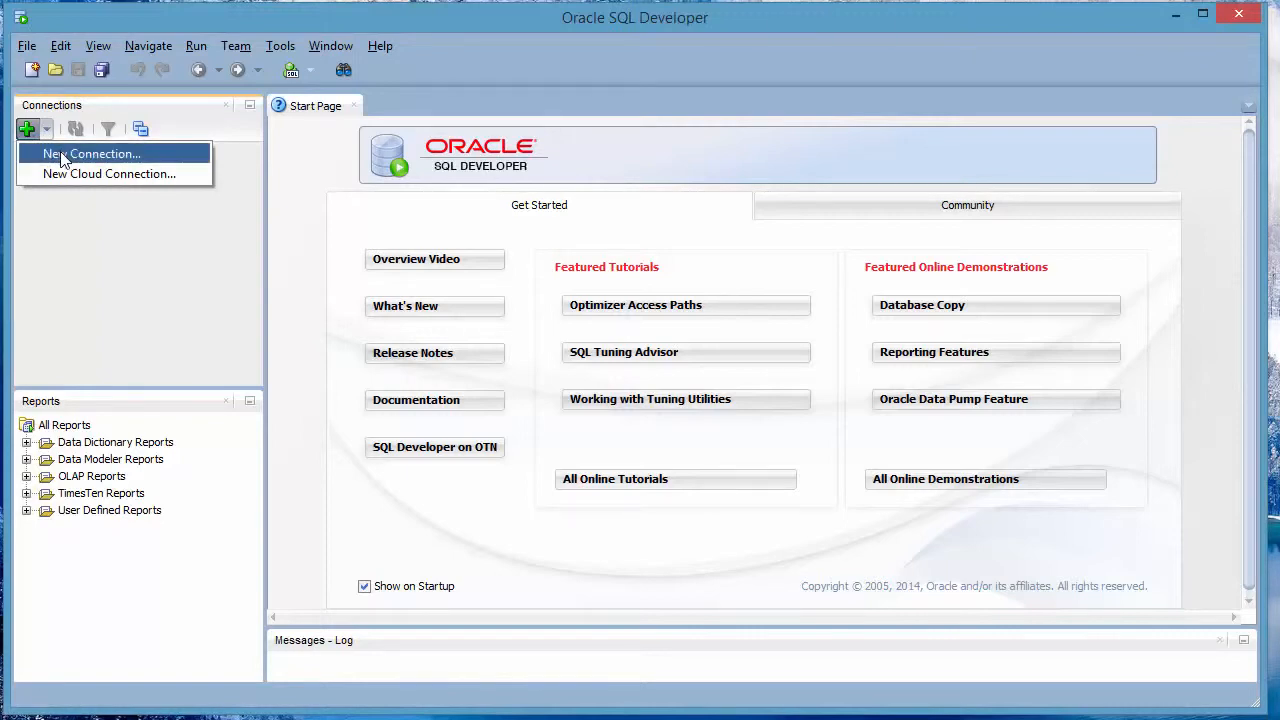
left_click(62, 156)
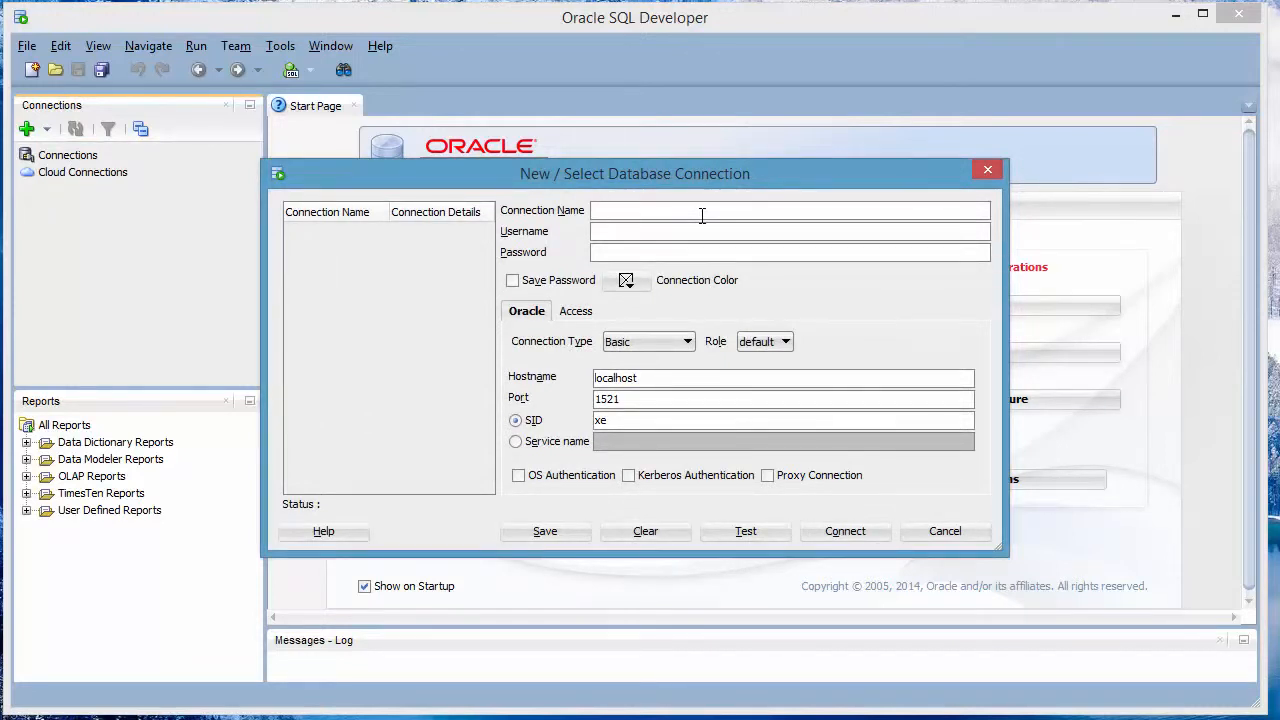
type("BTM 382 ")
type("-")
type(" syste")
type("system")
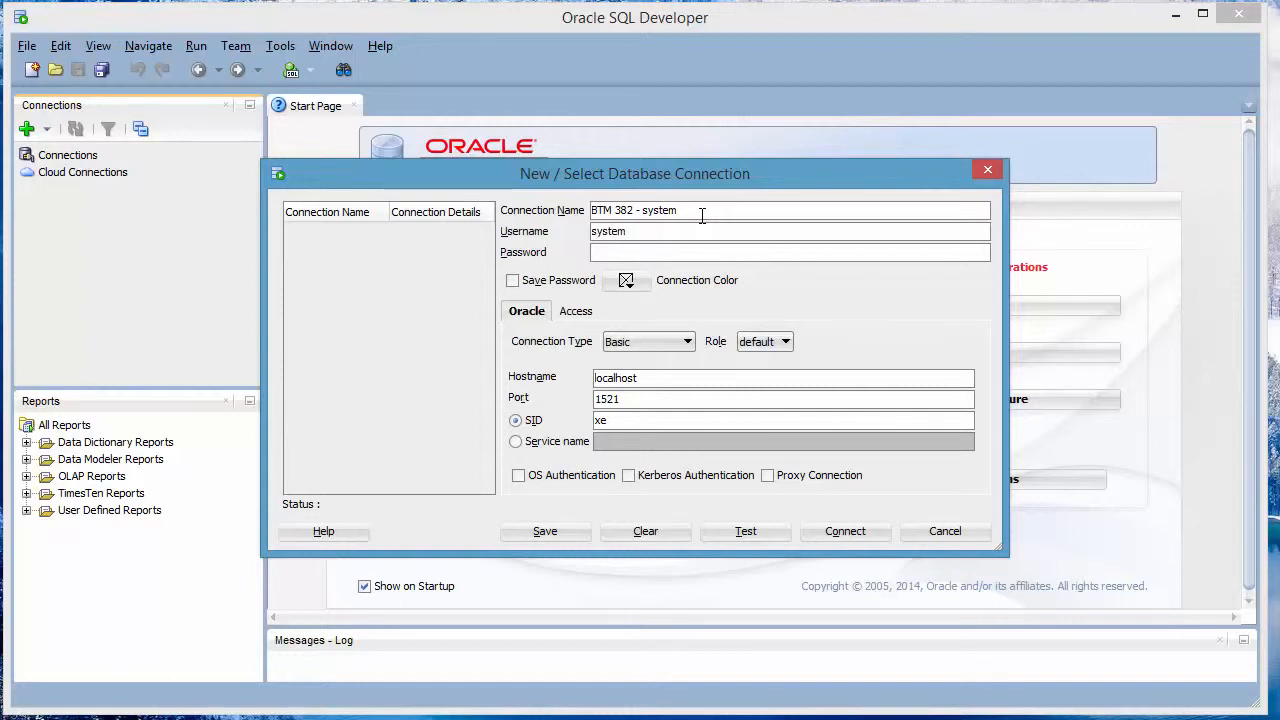
Enter the account password and have it saved, then test the connection and connect to the database
key("Tab")
type("•••••")
left_click(513, 281)
left_click(748, 531)
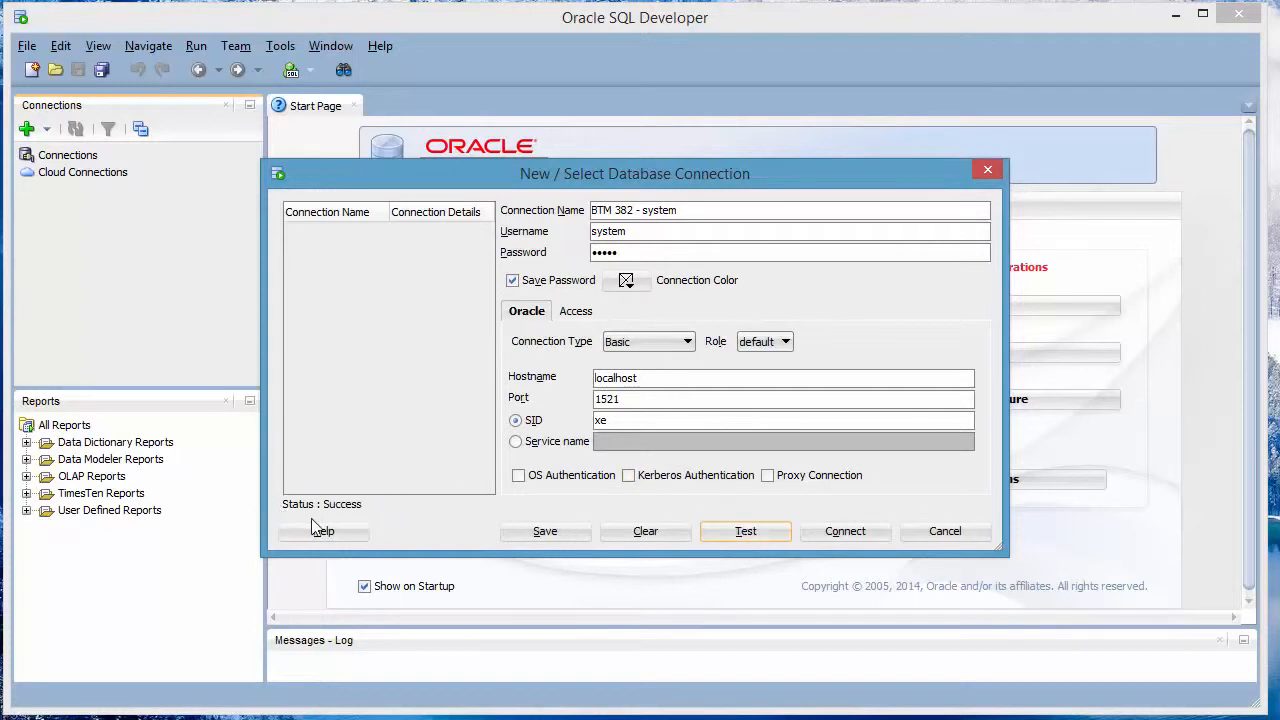
left_click(846, 531)
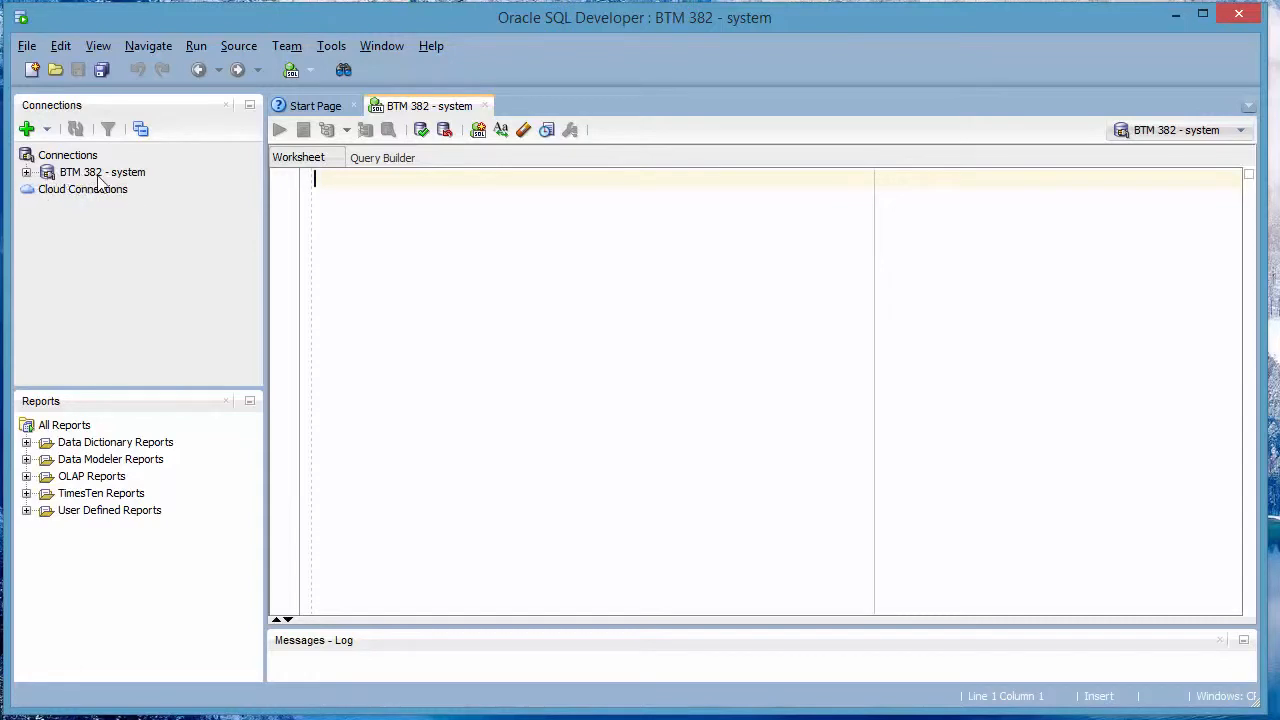
Expand the BTM 382 - system connection and close the Reports pane
left_click(26, 173)
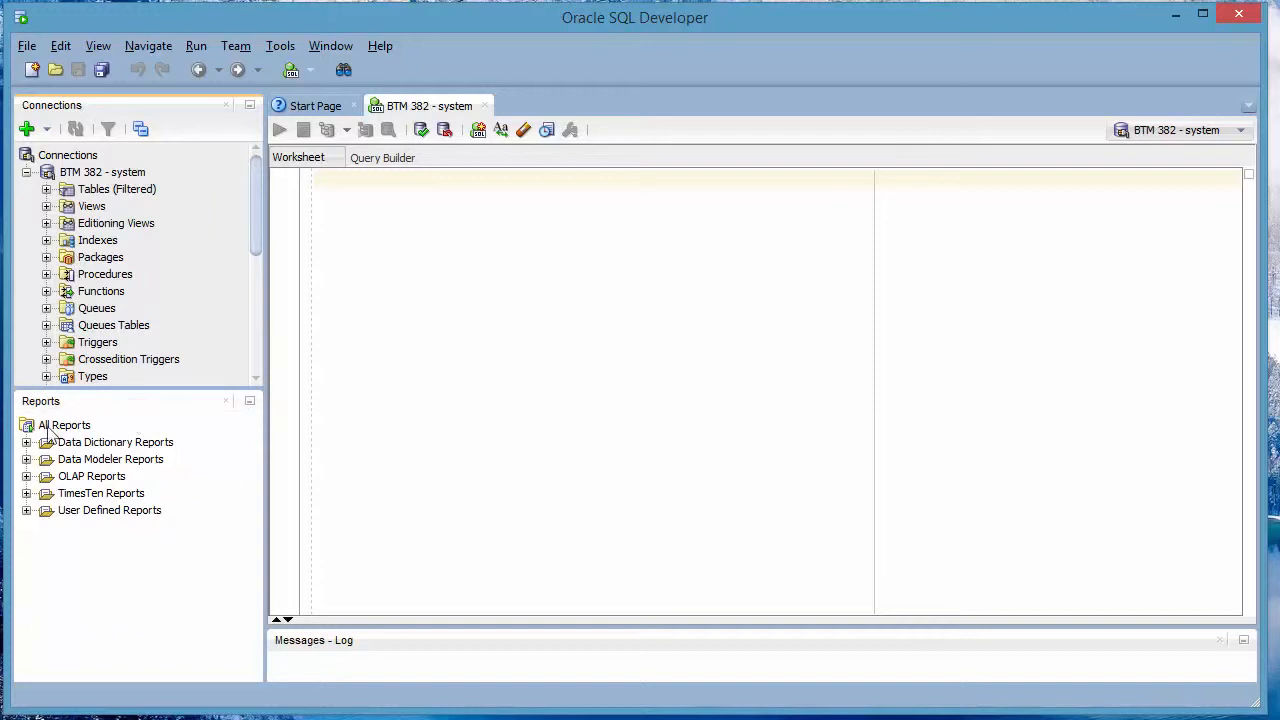
left_click(226, 401)
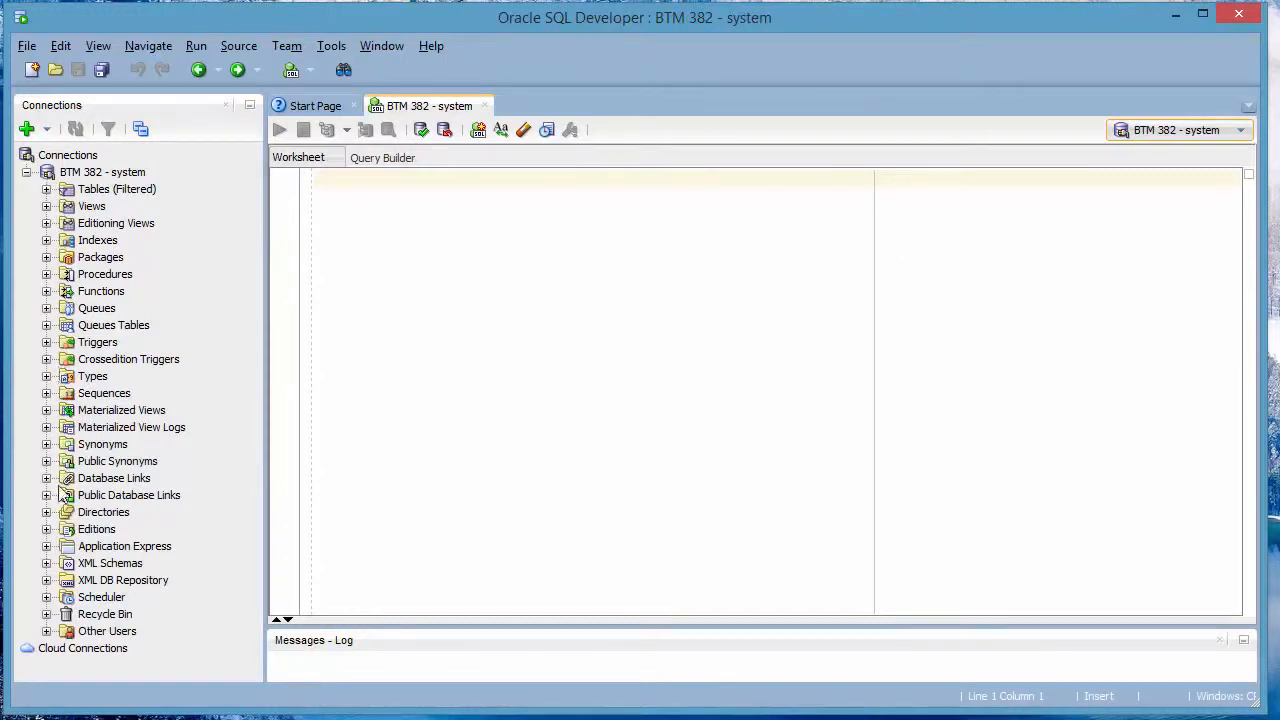
Create a database user named tripartio under Other Users, filling in and confirming its password
left_click(94, 636)
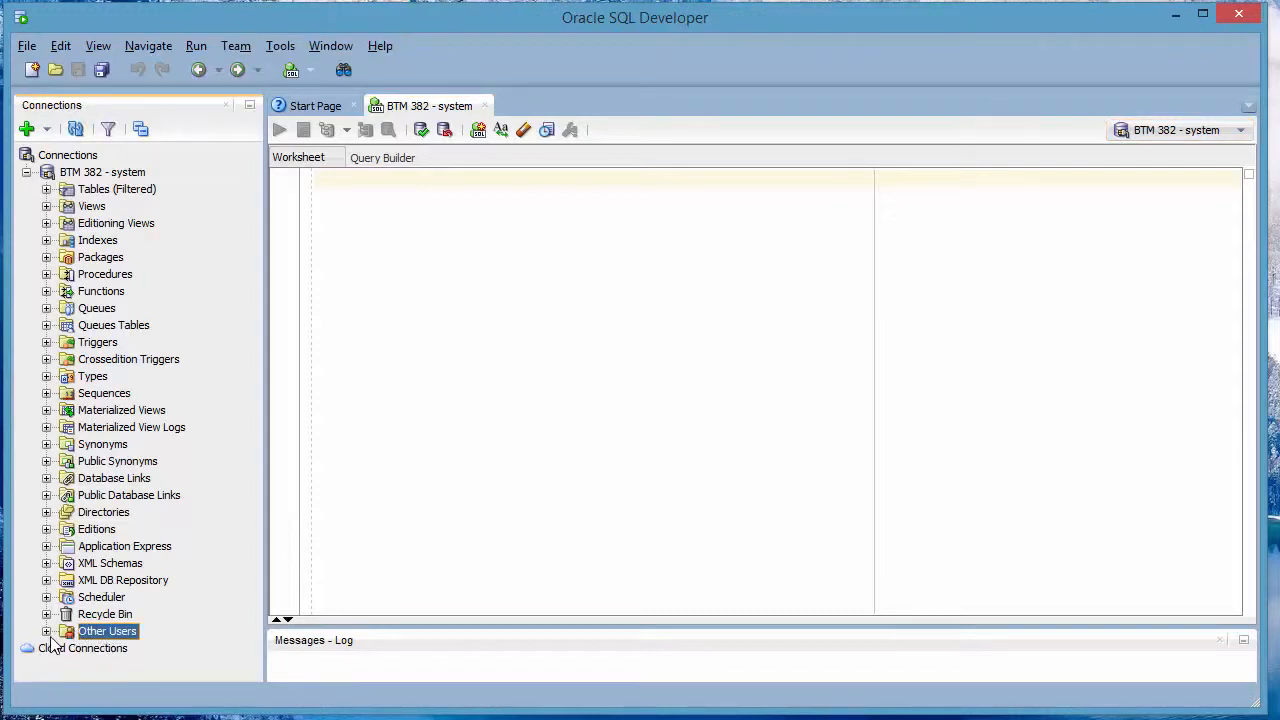
right_click(115, 637)
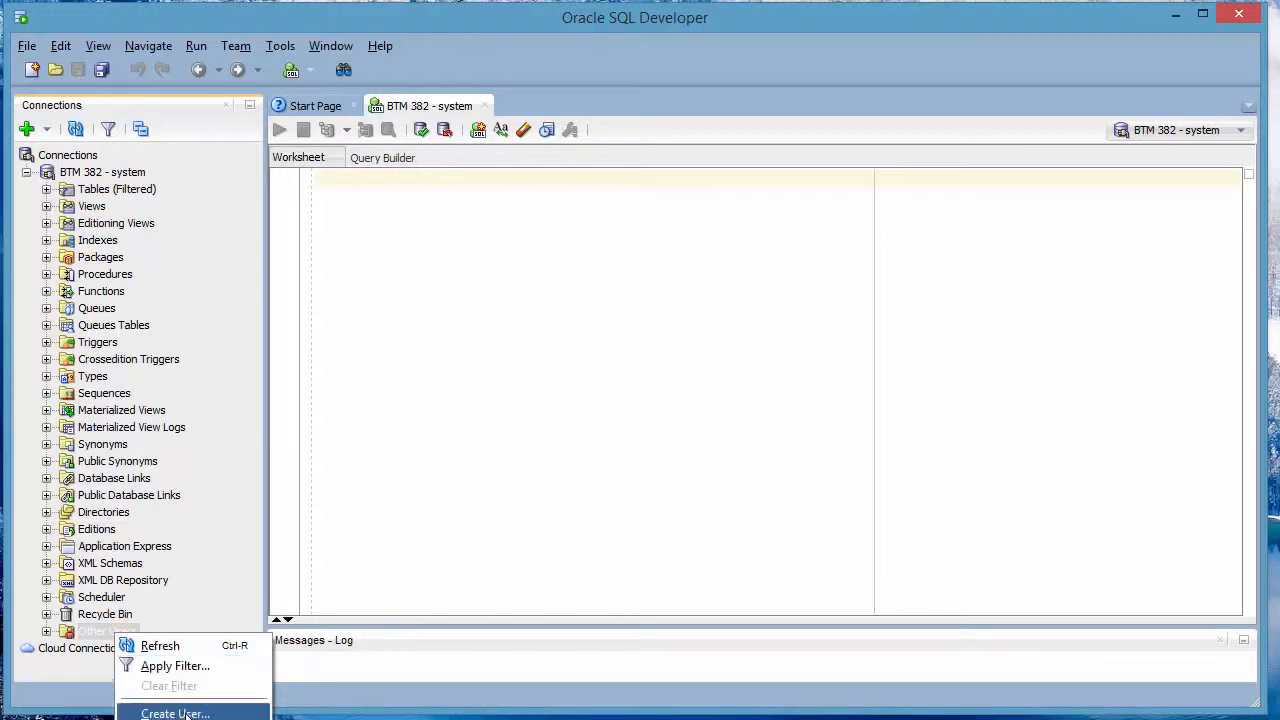
left_click(188, 712)
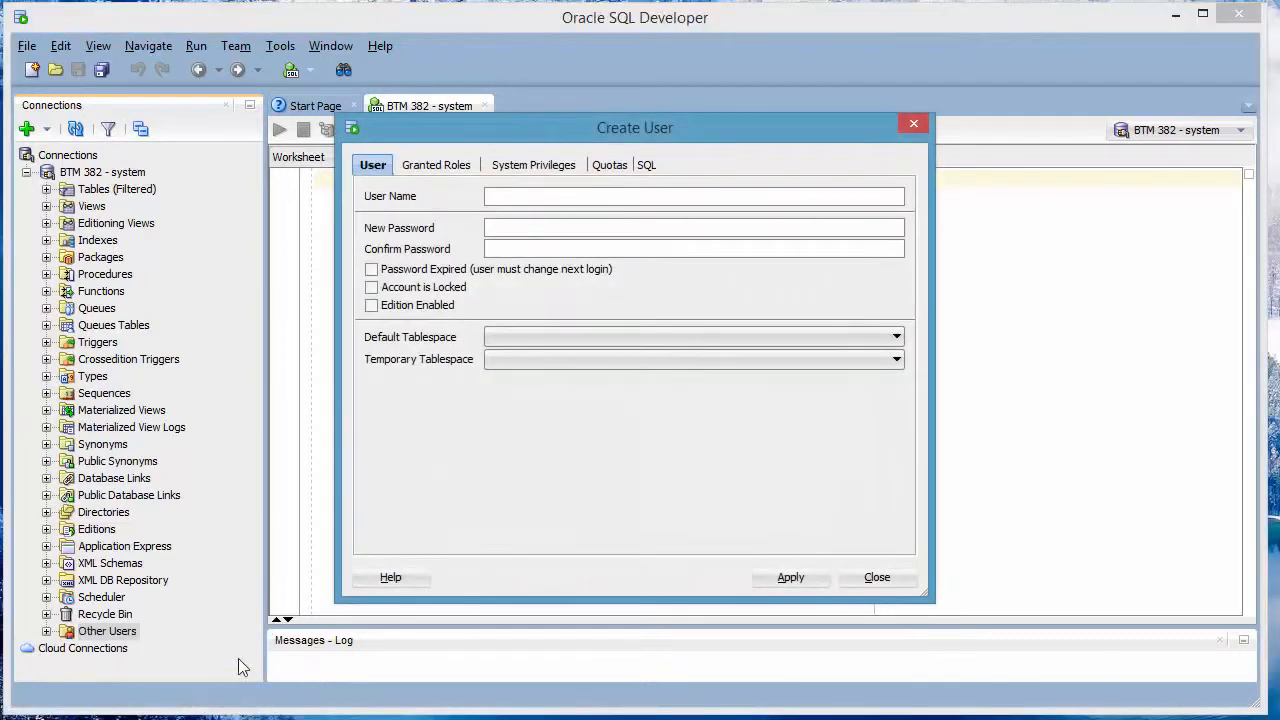
left_click(552, 196)
type("tripartio")
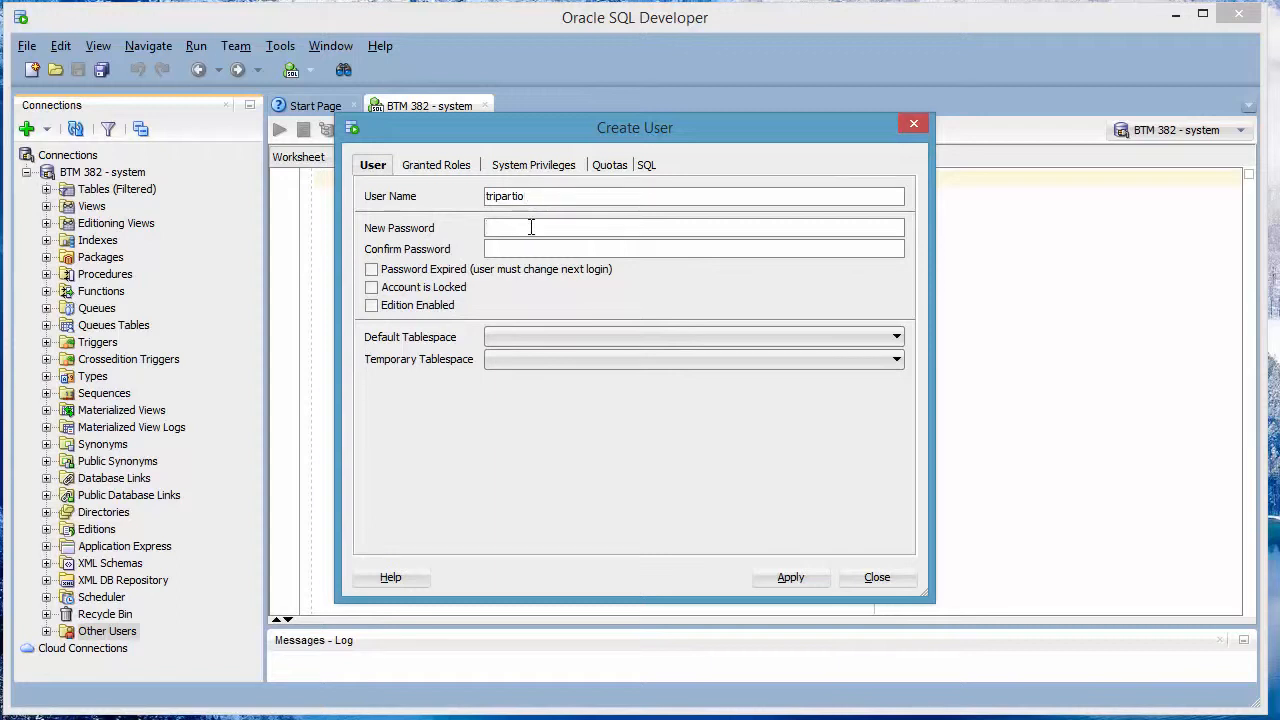
left_click(531, 227)
left_click(531, 249)
left_click(789, 577)
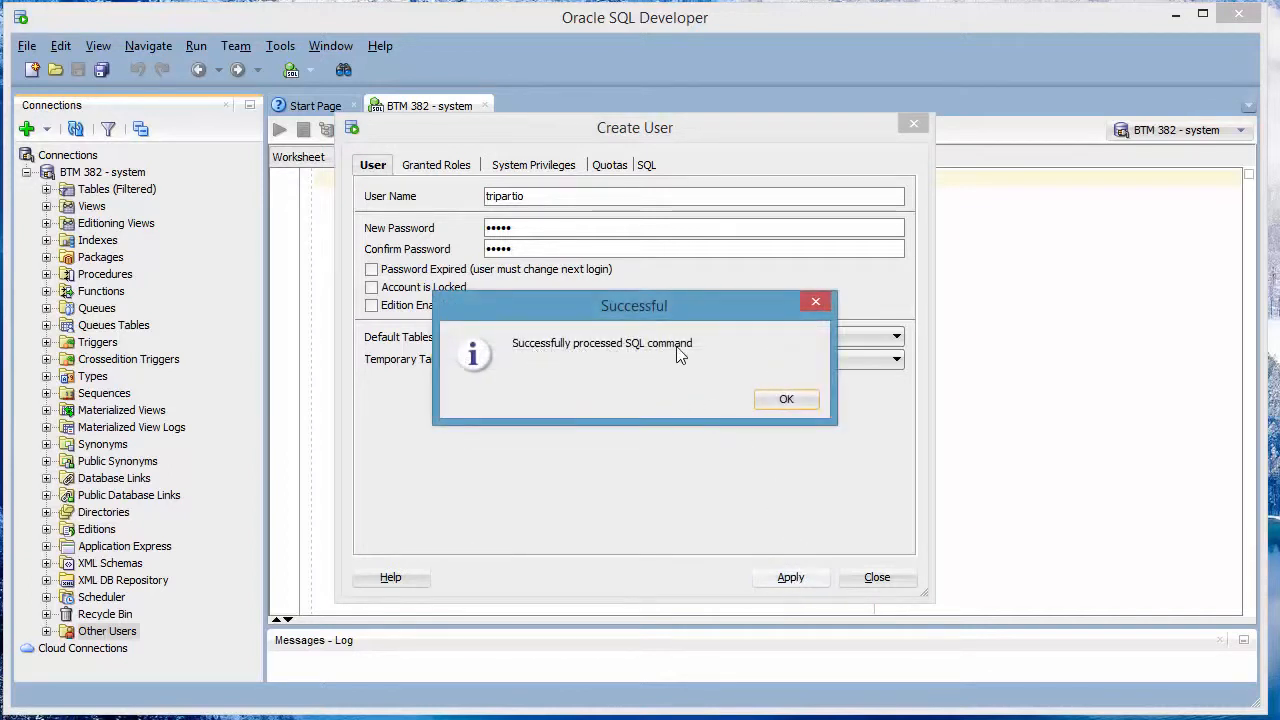
left_click(794, 400)
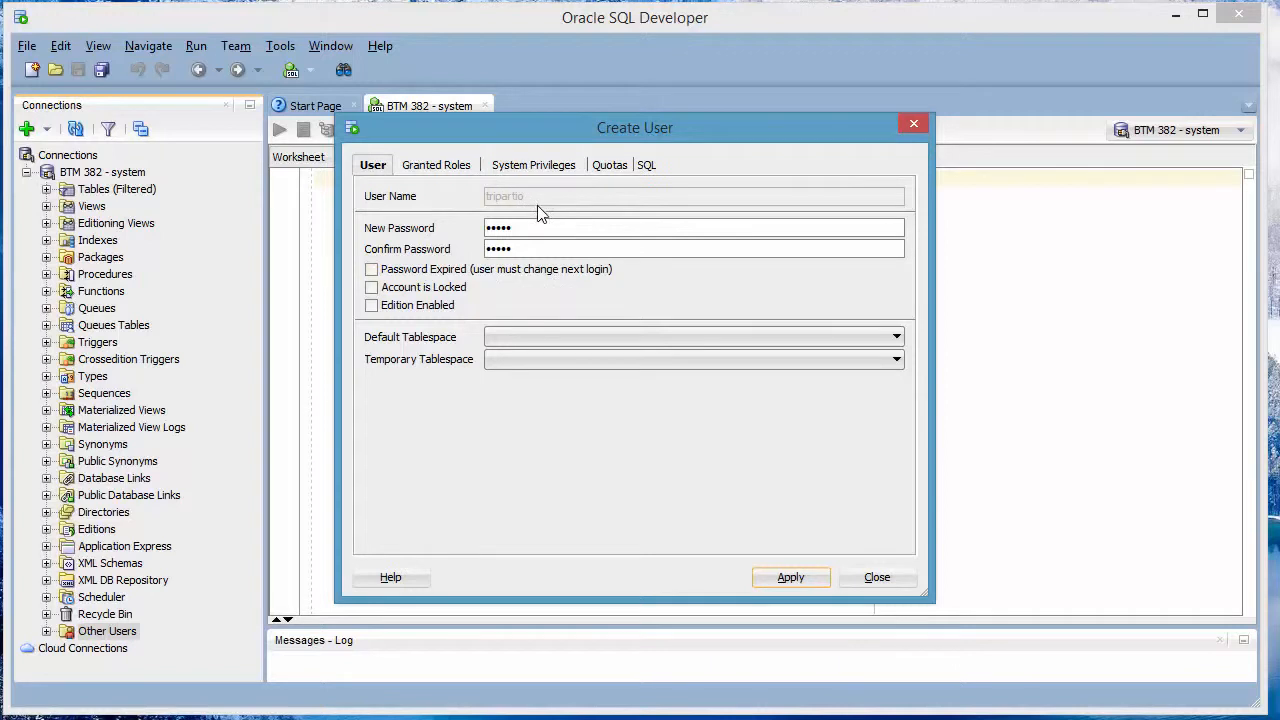
Try to grant all roles to the new user tripartio within the Create User dialog, then close it
left_click(443, 168)
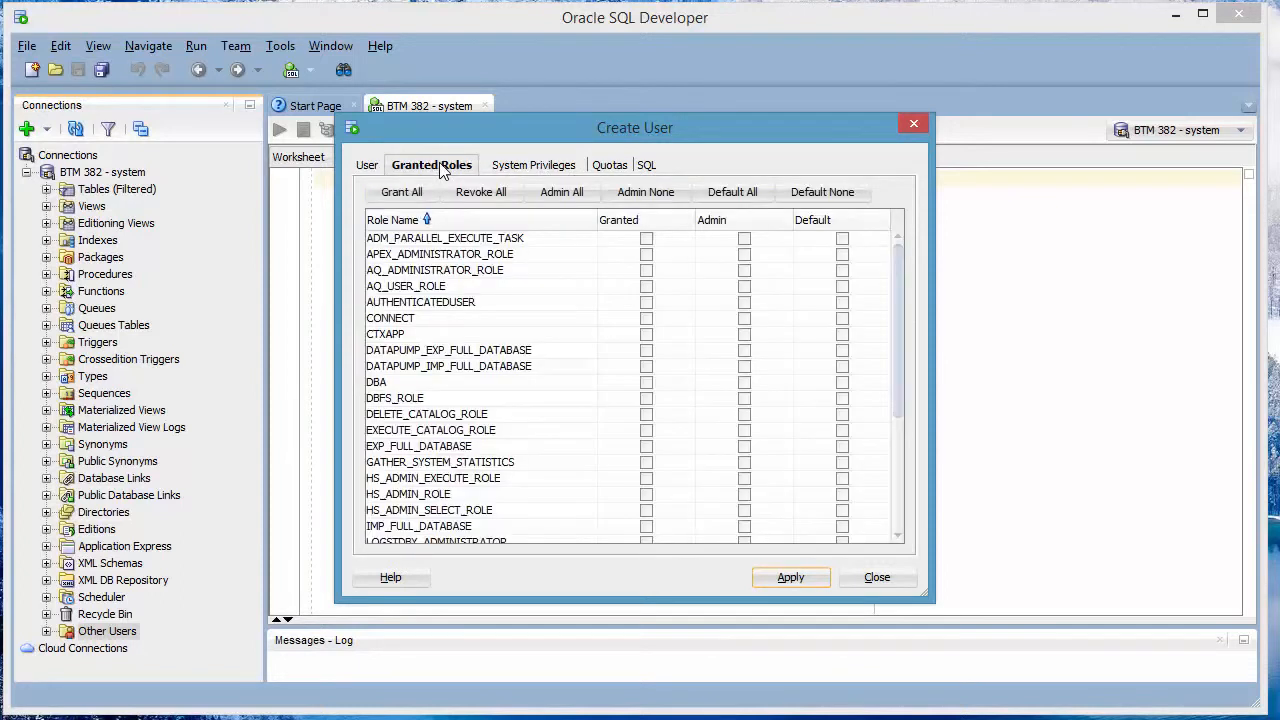
left_click(405, 193)
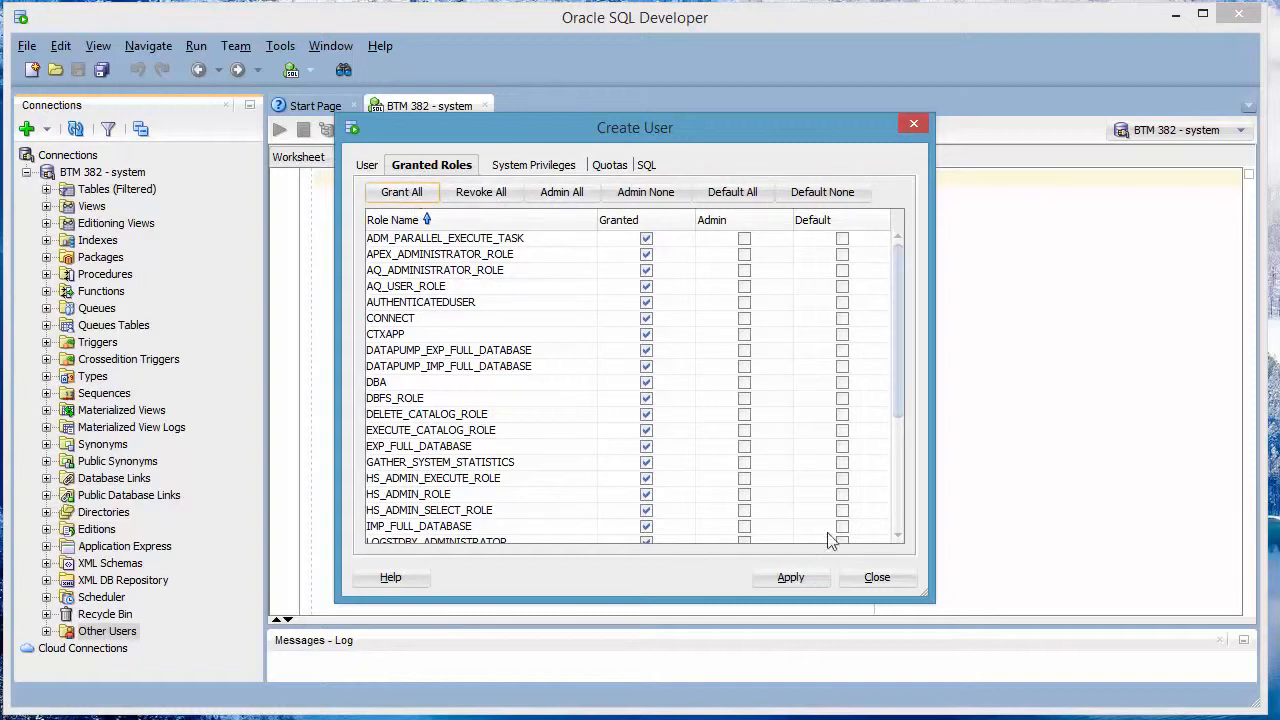
left_click(790, 577)
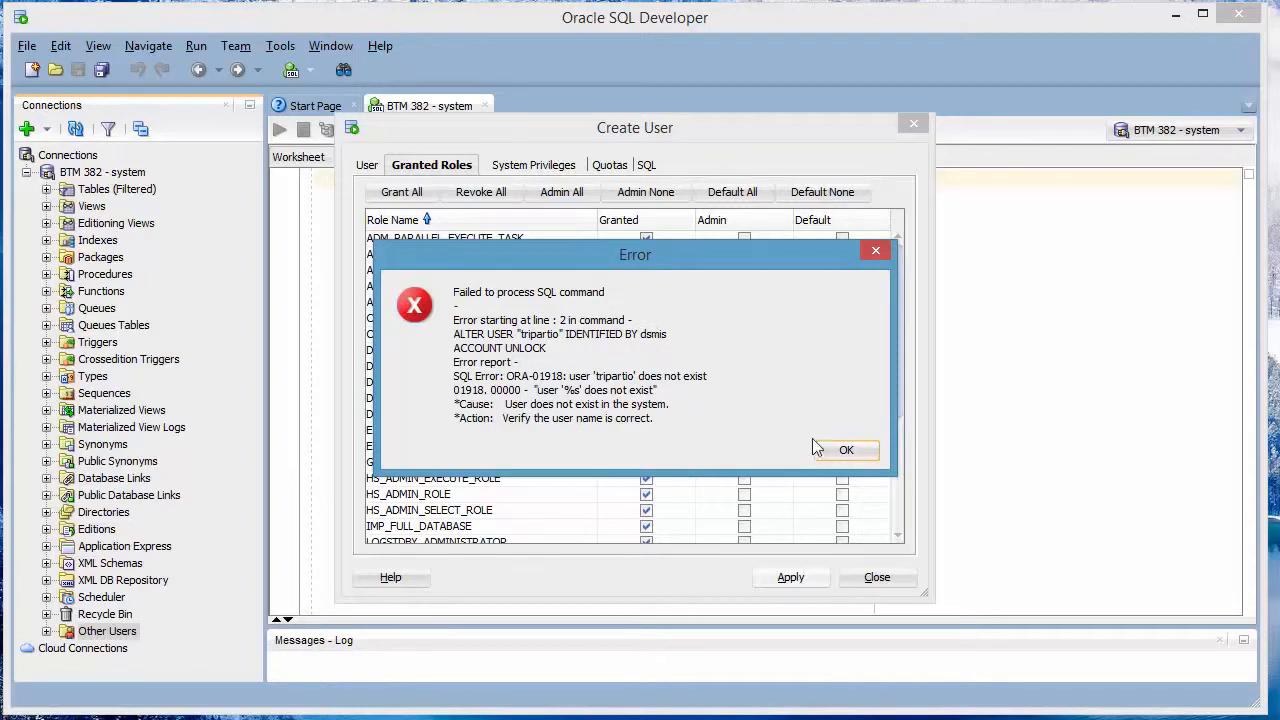
left_click(858, 453)
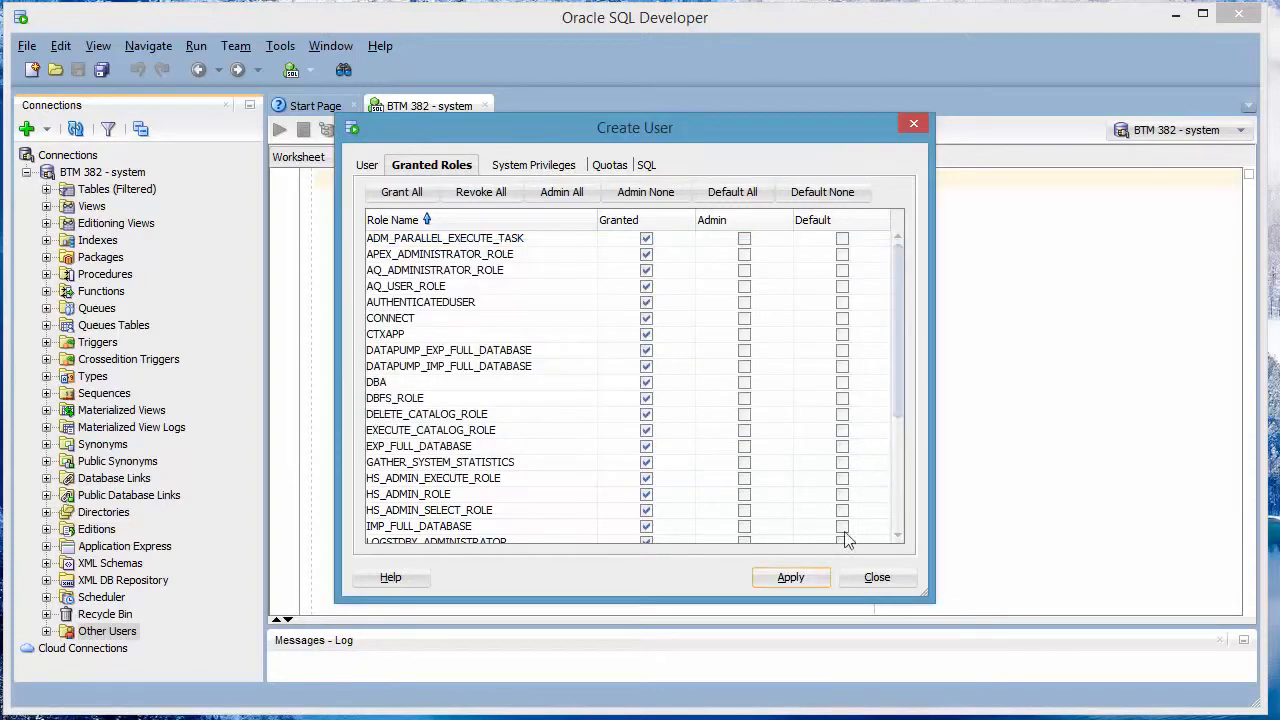
left_click(877, 578)
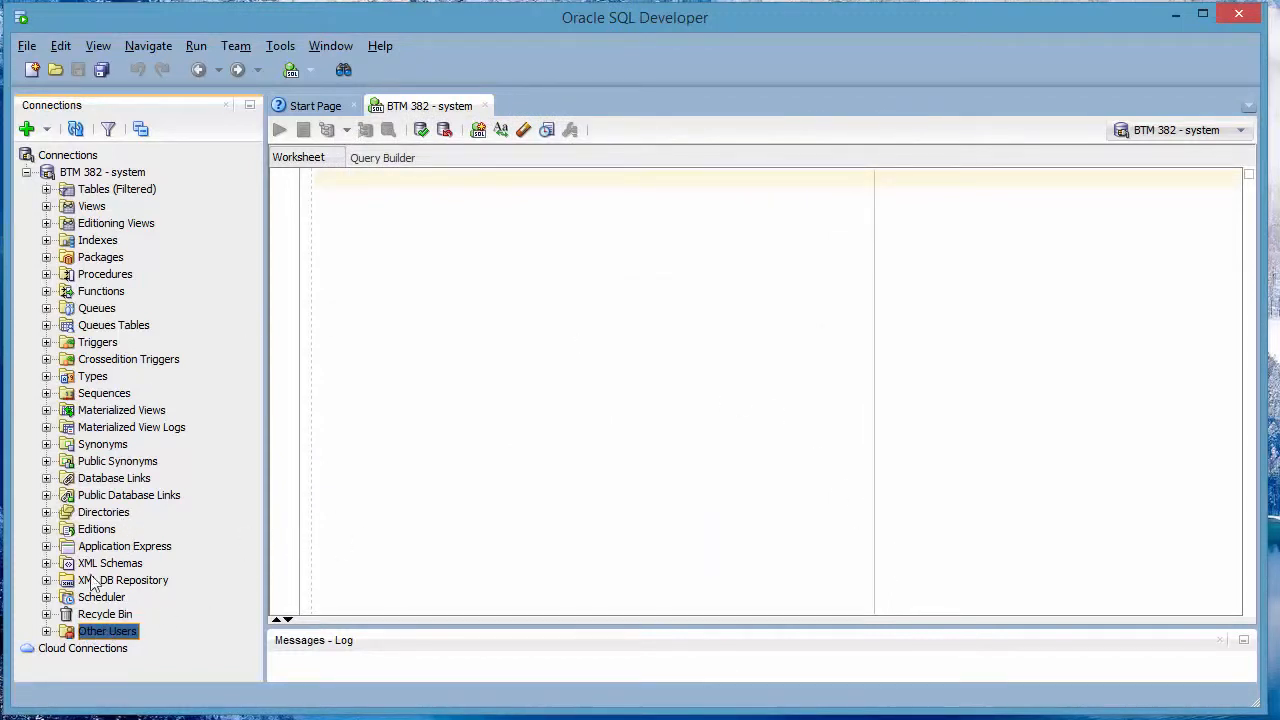
Edit the user TRIPARTIO under Other Users and grant it all roles
left_click(46, 631)
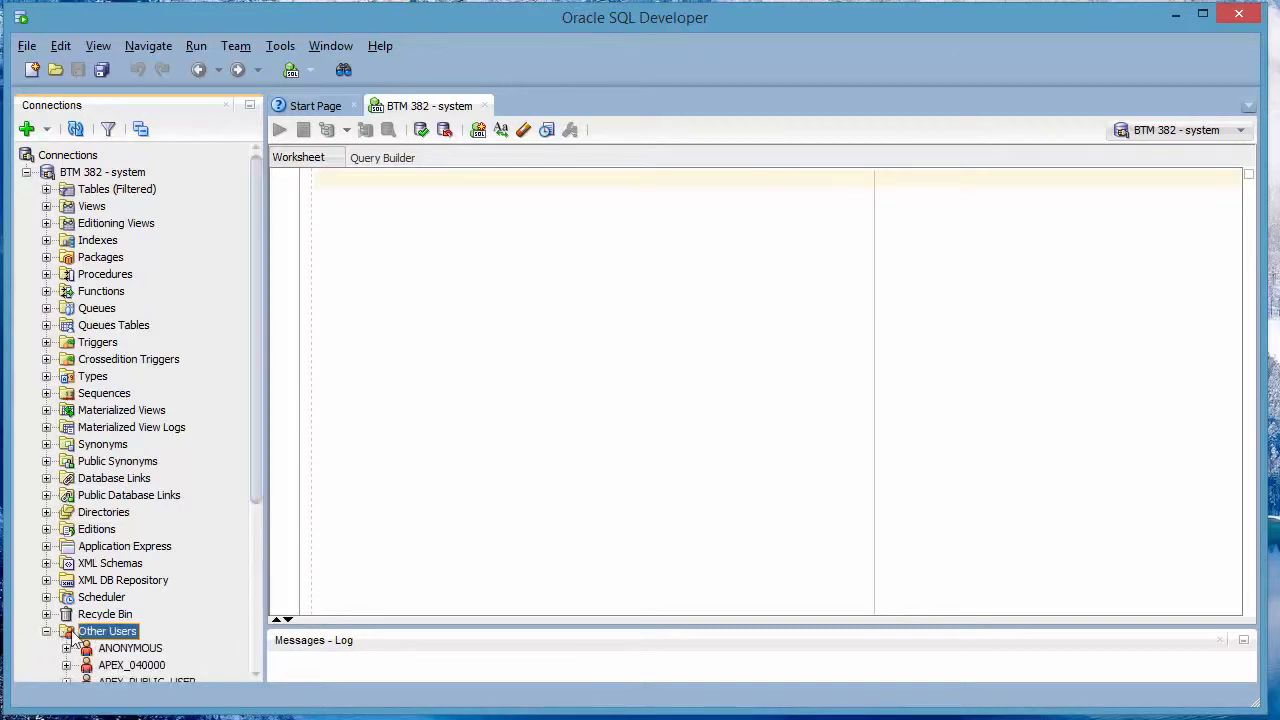
left_click_drag(259, 496, 244, 663)
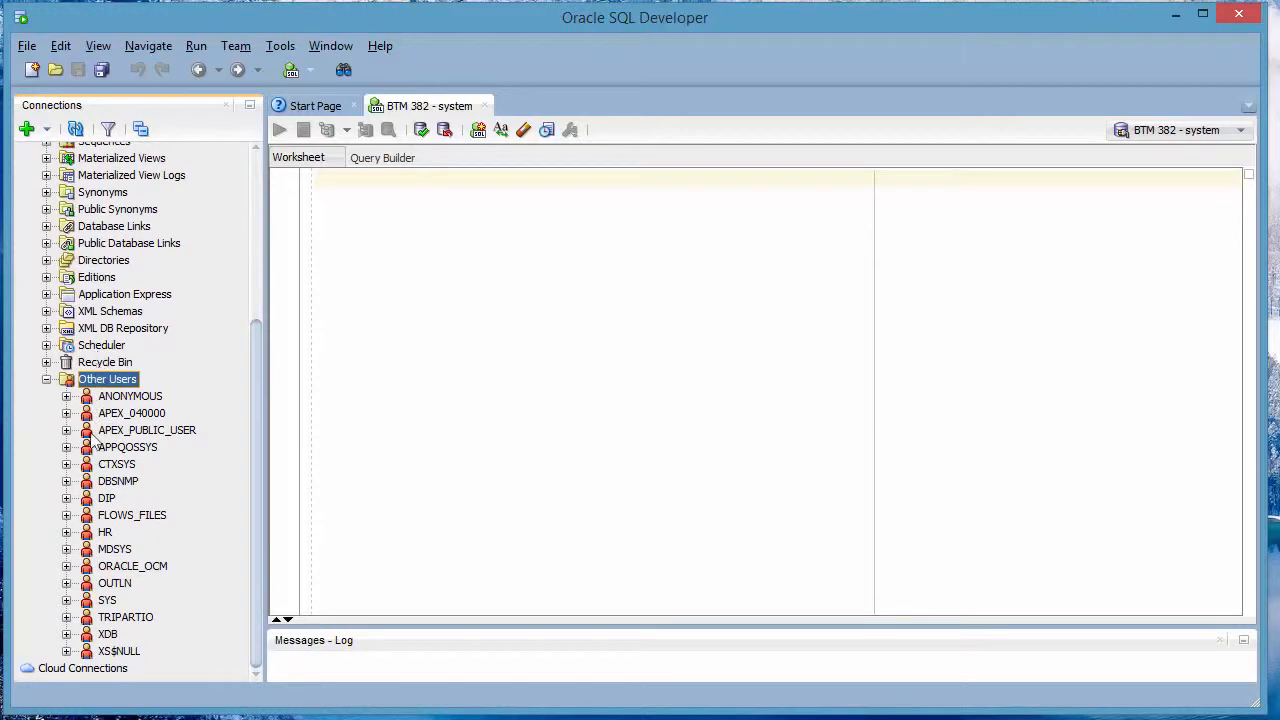
left_click(121, 618)
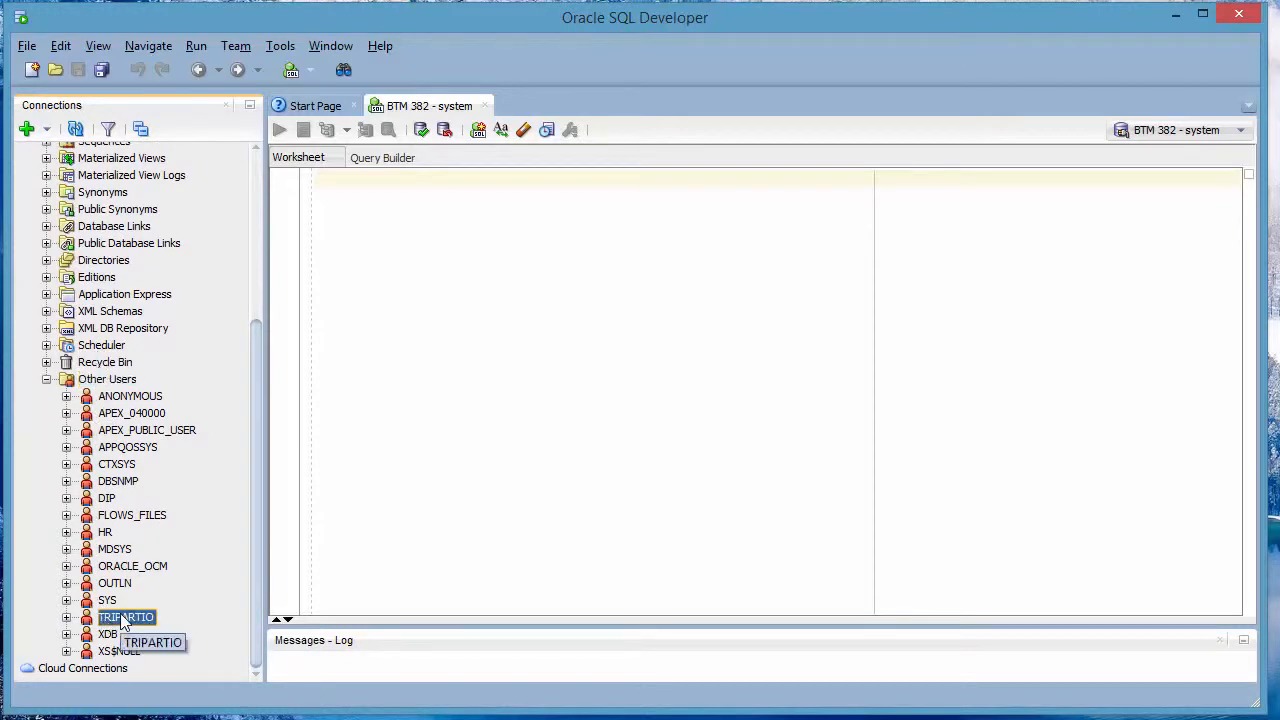
right_click(117, 624)
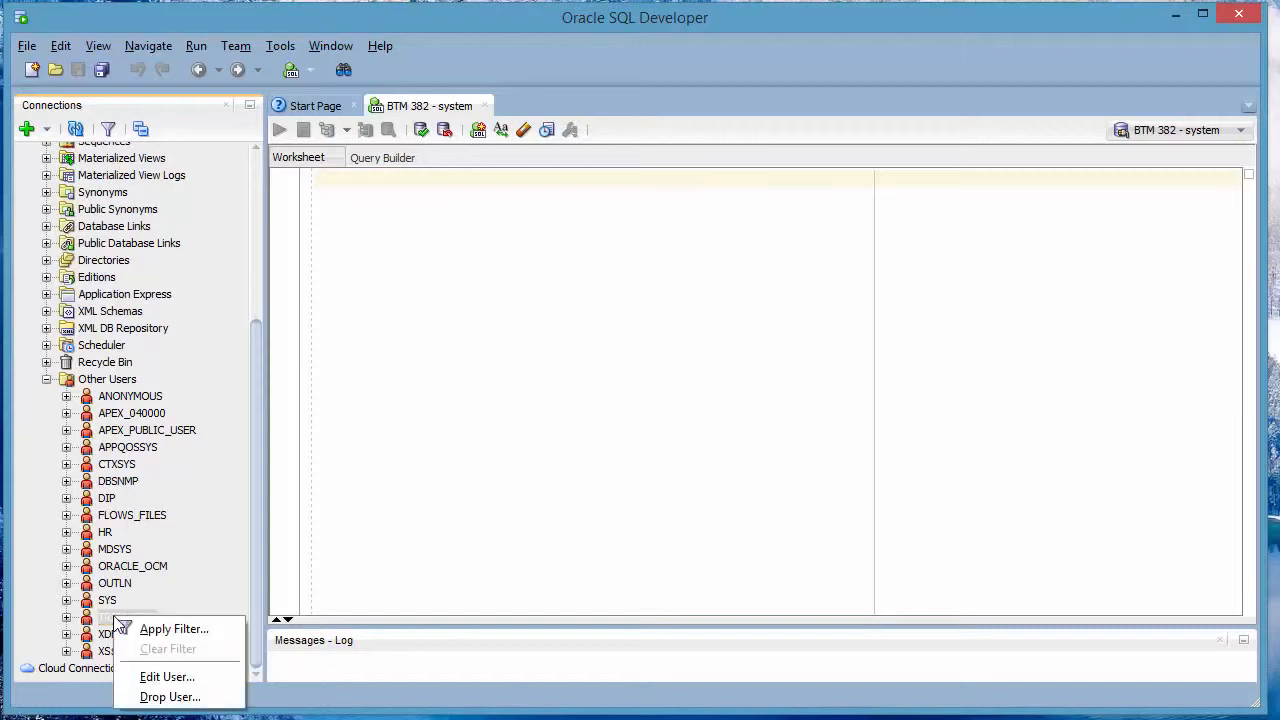
left_click(166, 677)
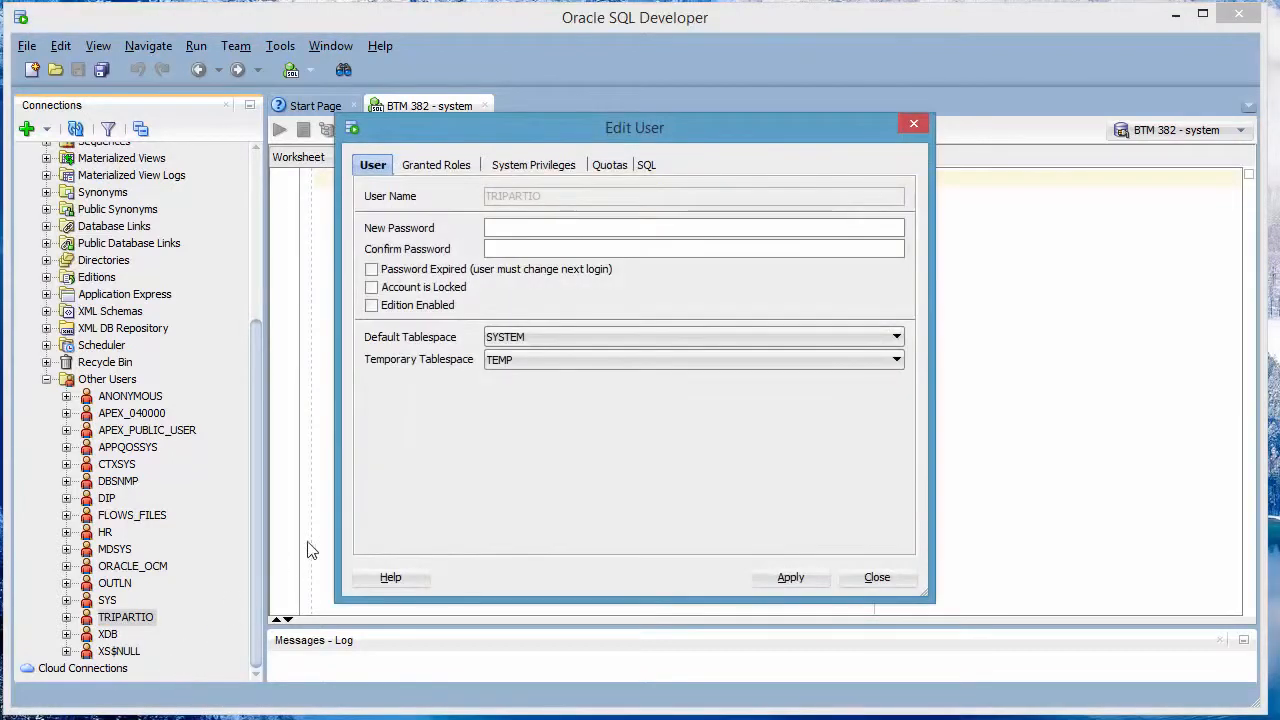
left_click(445, 166)
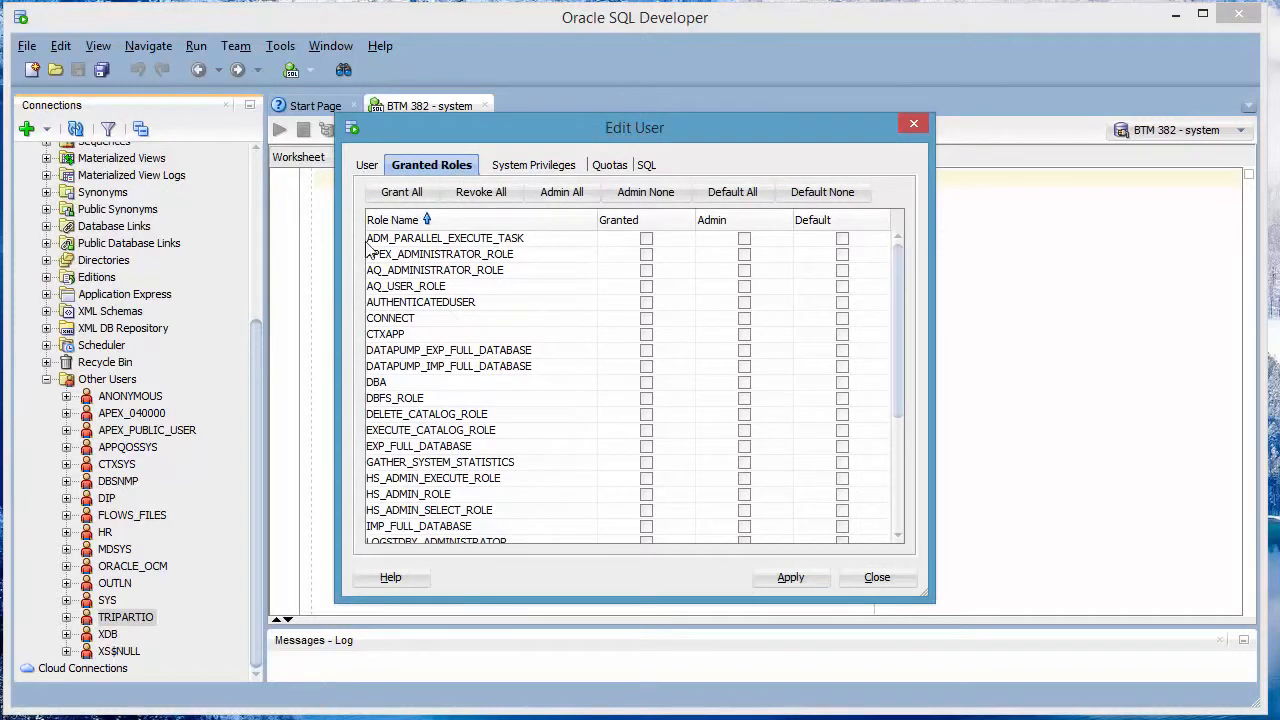
left_click(407, 195)
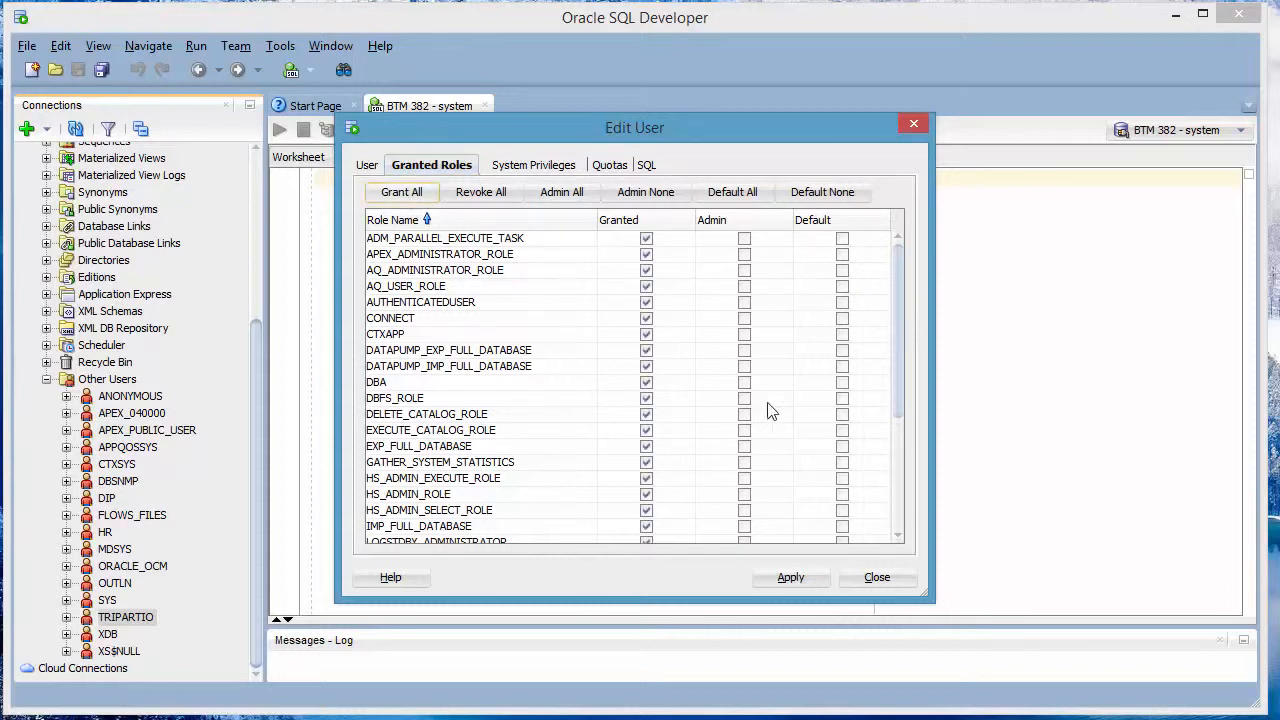
left_click(799, 578)
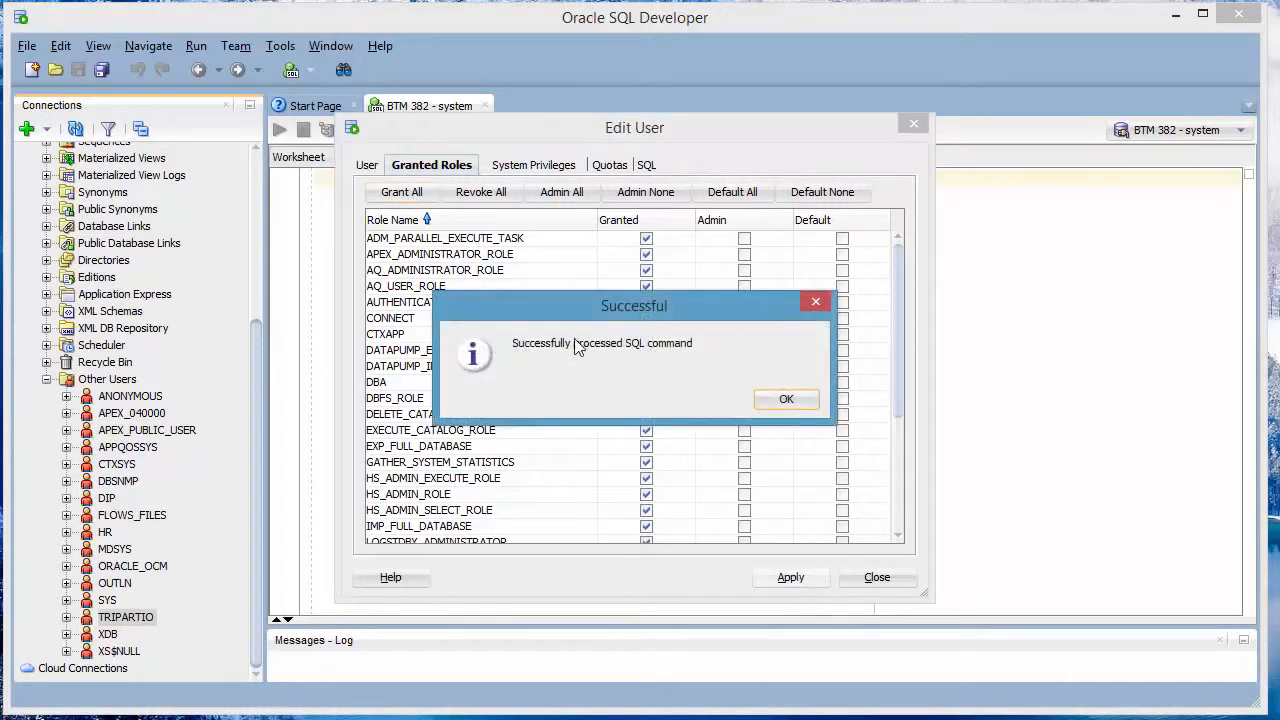
left_click(786, 400)
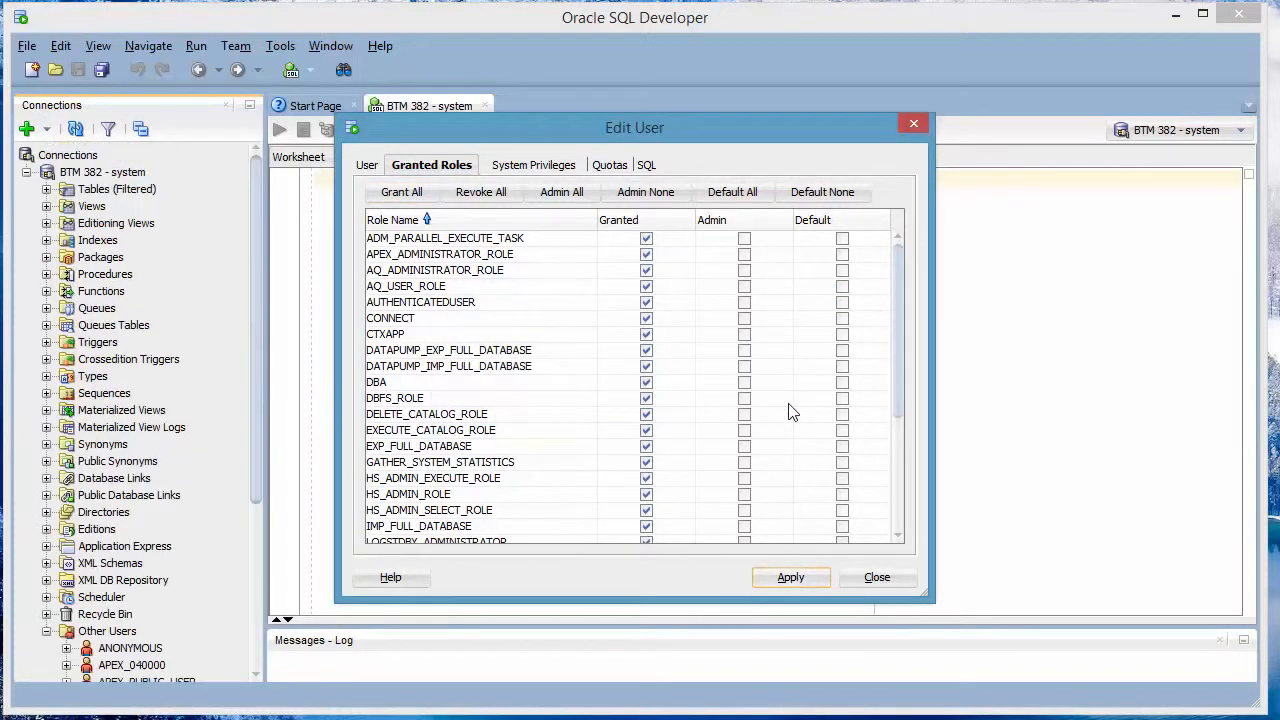
Try to grant all system privileges to TRIPARTIO, then close the Edit User dialog
left_click(508, 168)
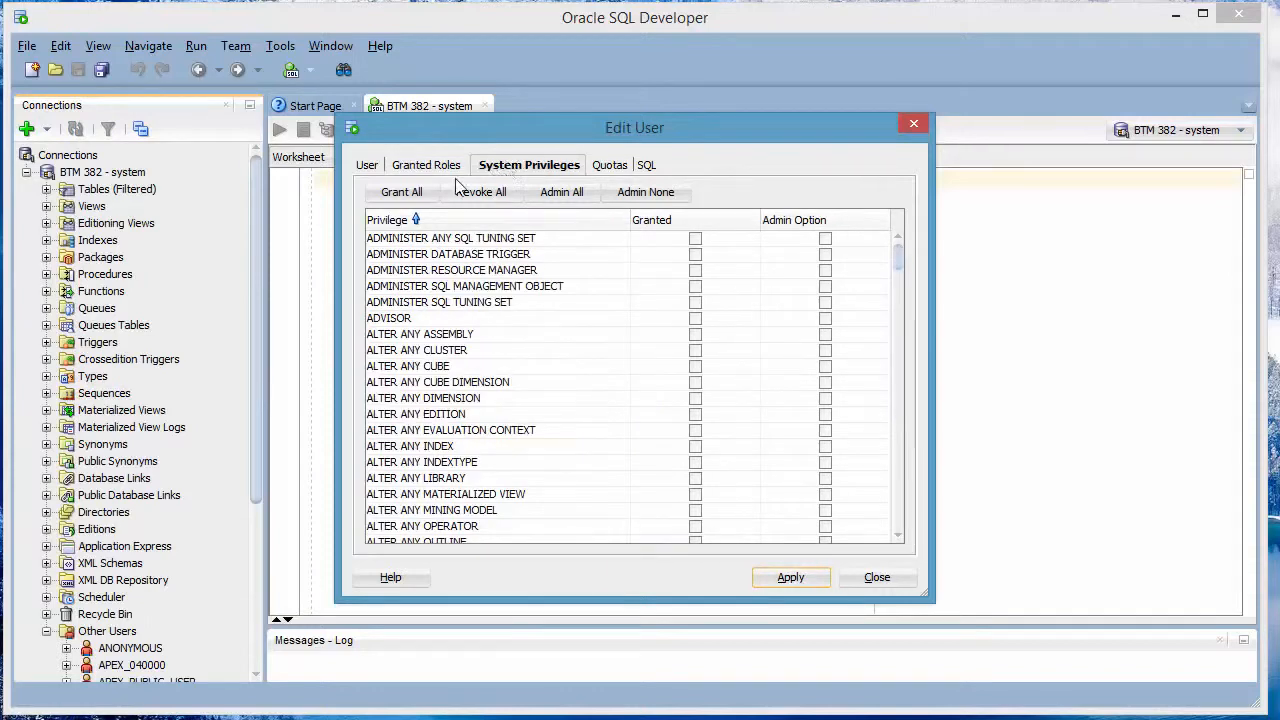
left_click(410, 195)
left_click(789, 577)
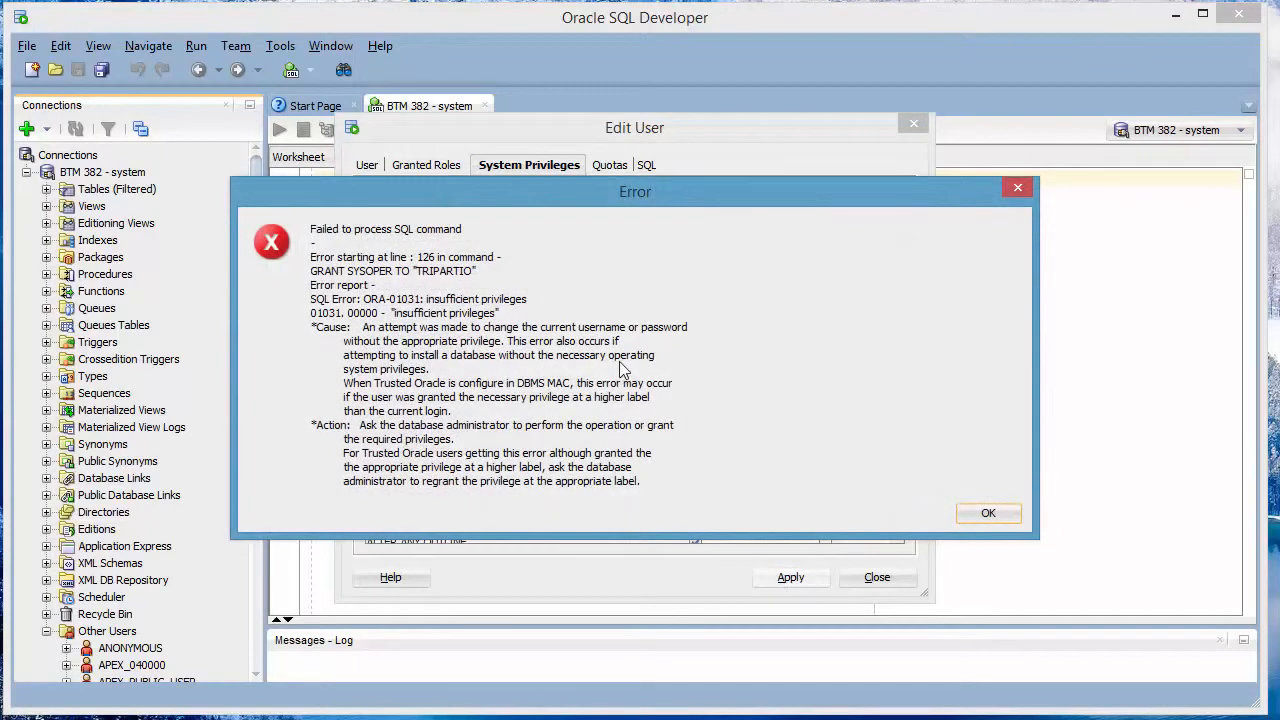
left_click(990, 513)
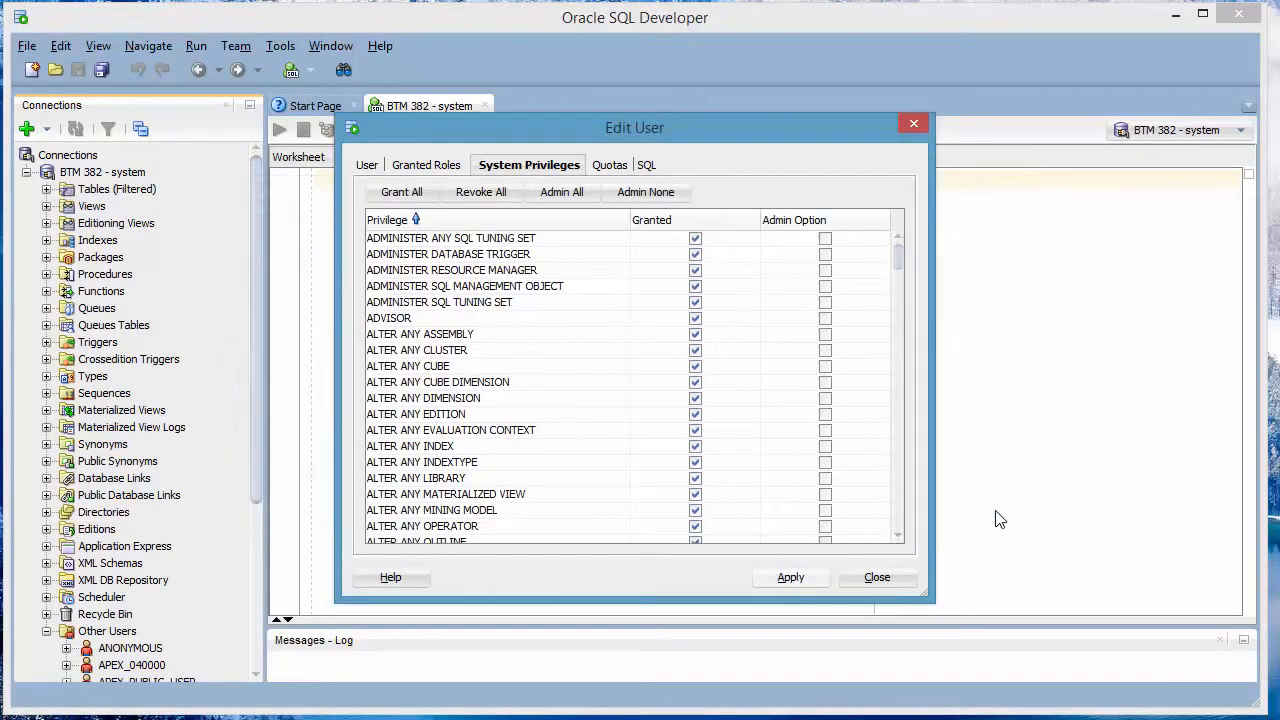
left_click(877, 578)
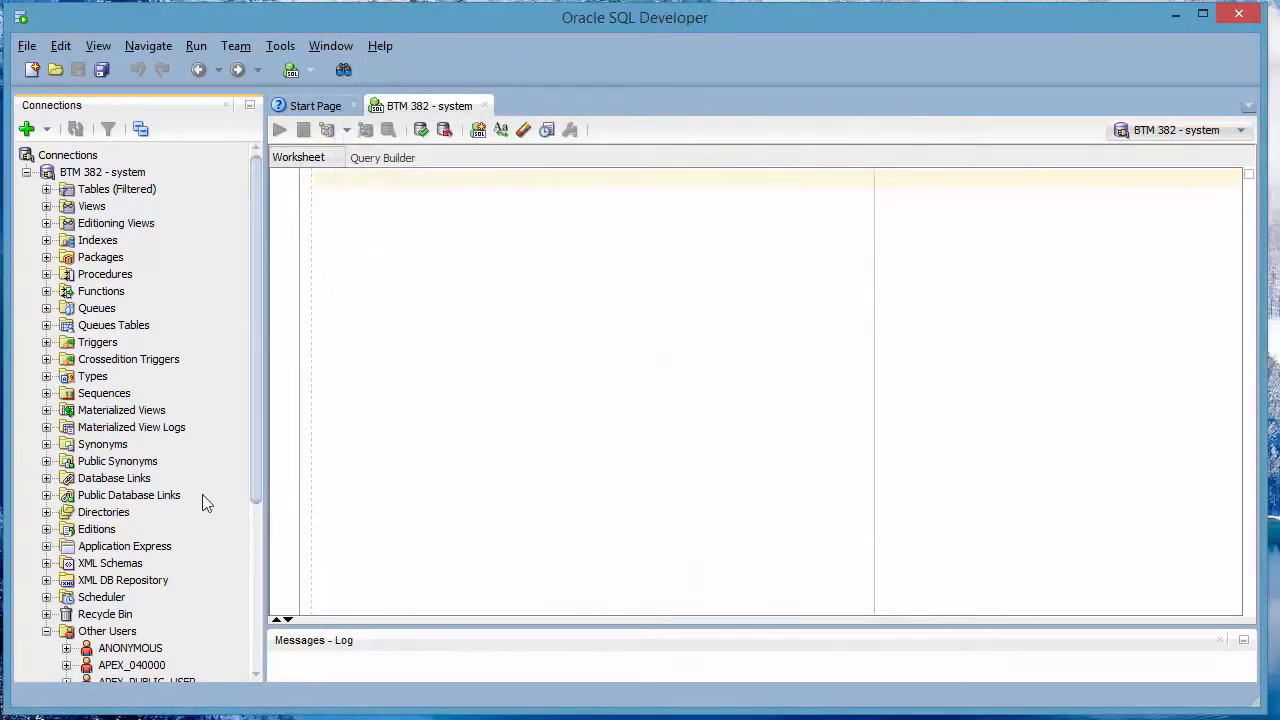
Review the granted roles and system privileges of the user TRIPARTIO under Other Users, then close the Edit User dialog
left_click(257, 529)
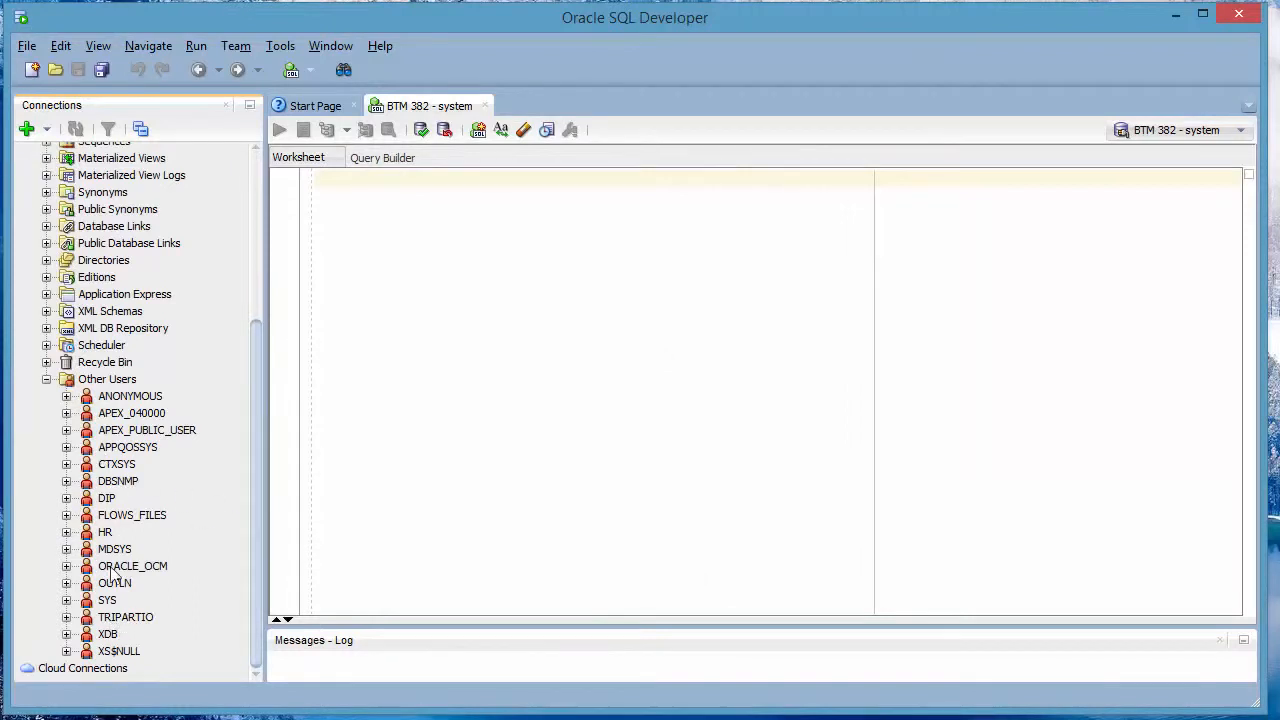
right_click(132, 620)
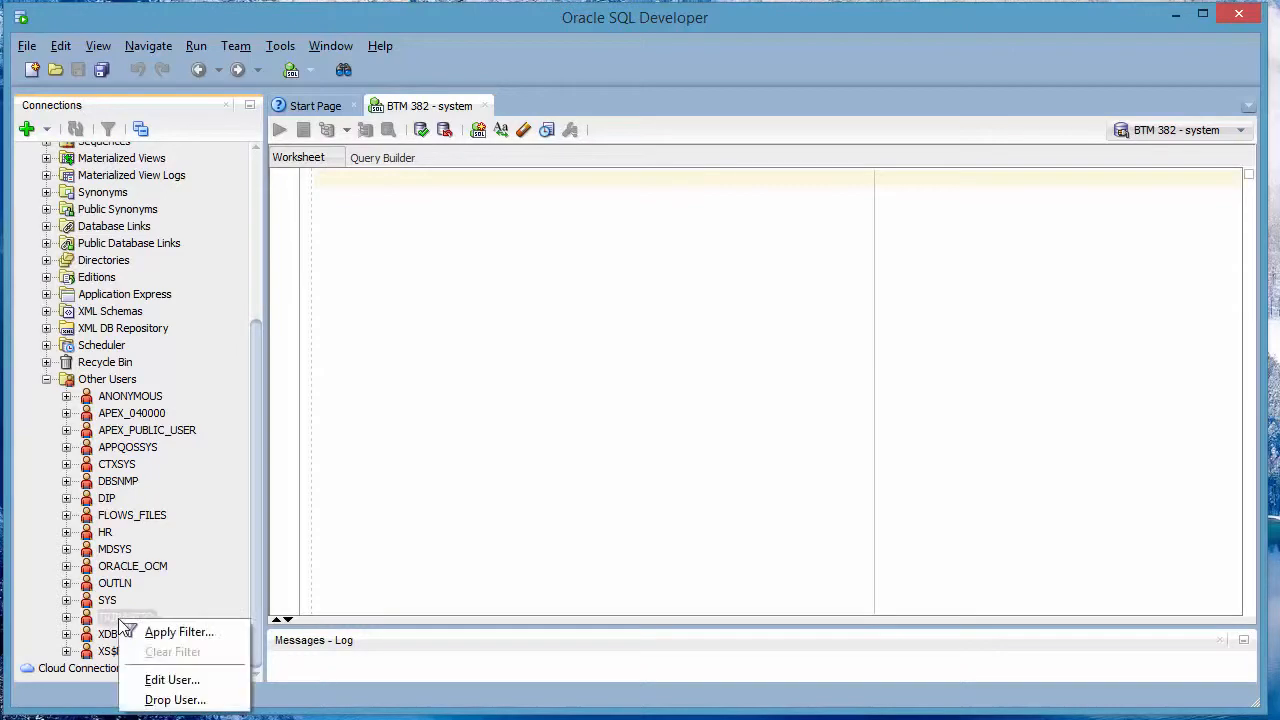
left_click(172, 682)
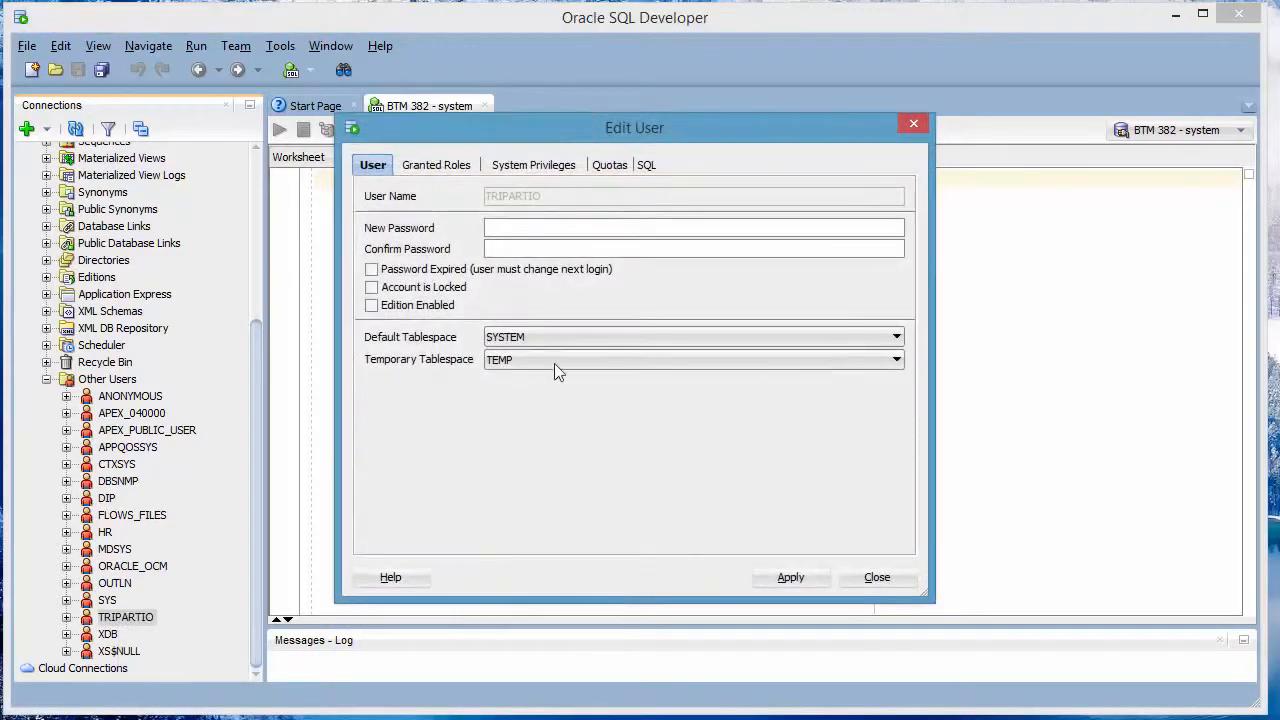
left_click(434, 170)
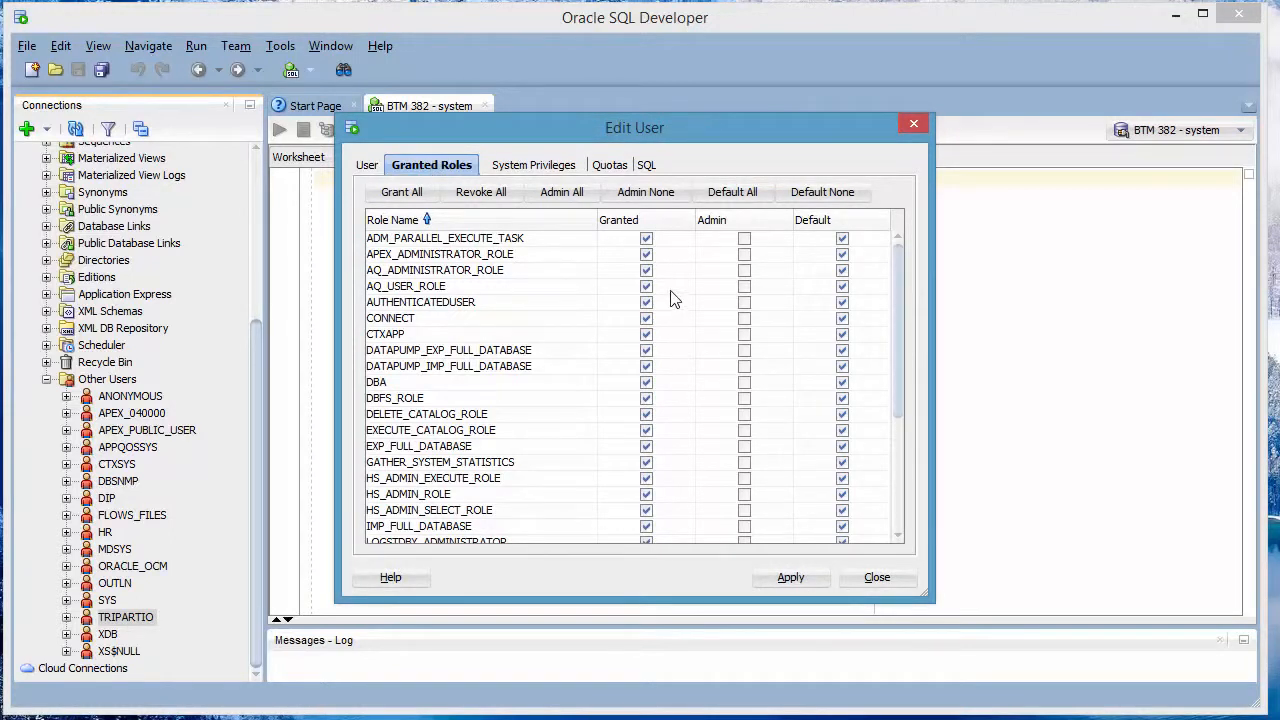
scroll(899, 455, "down", 4)
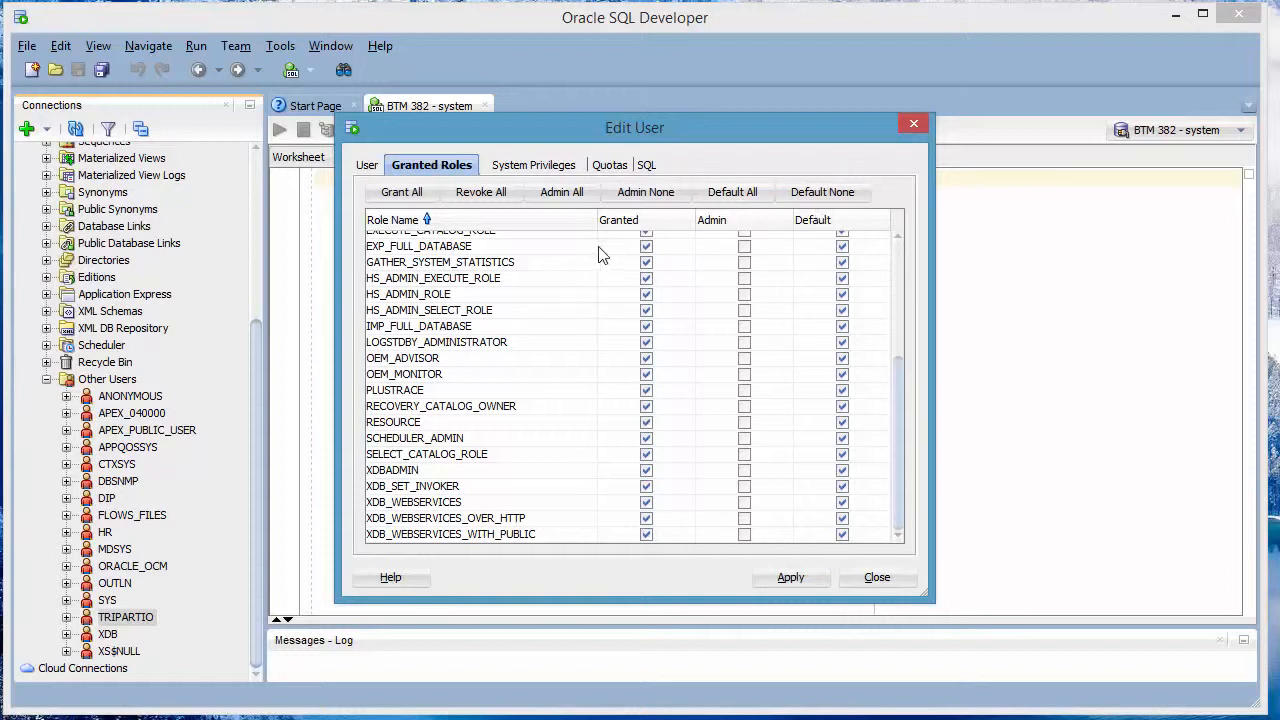
left_click(519, 167)
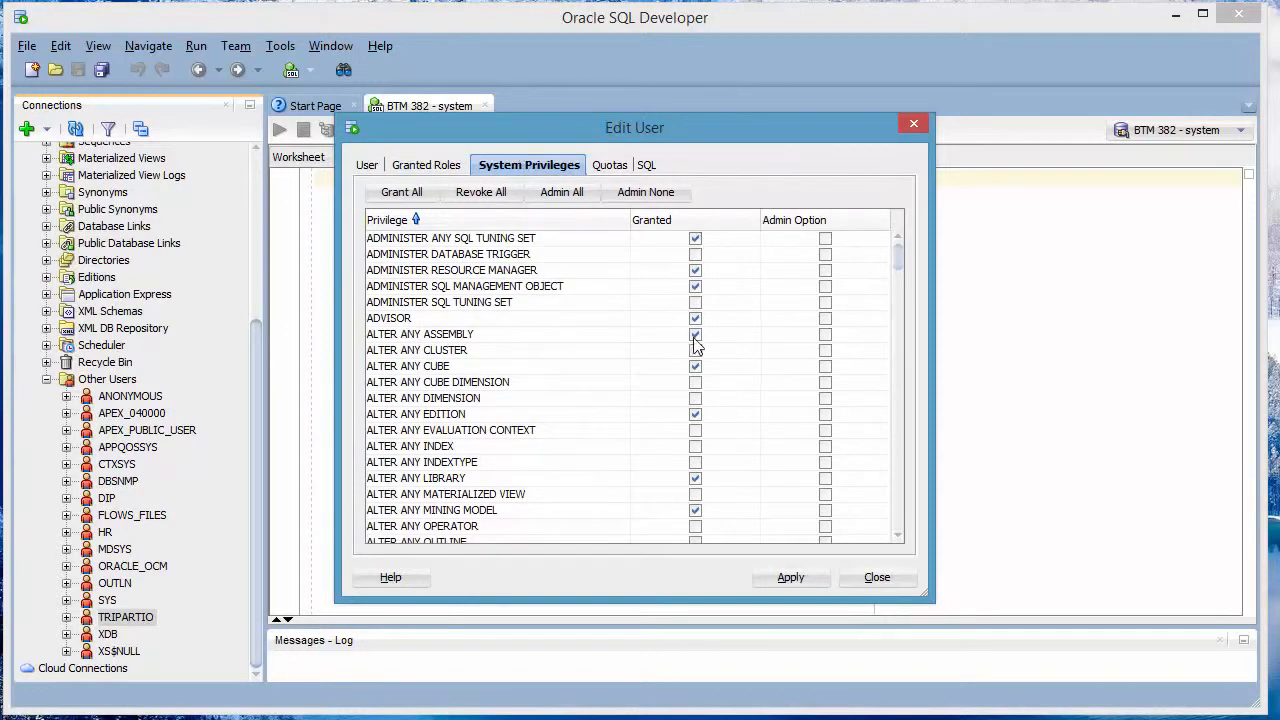
left_click_drag(898, 262, 911, 231)
left_click(894, 582)
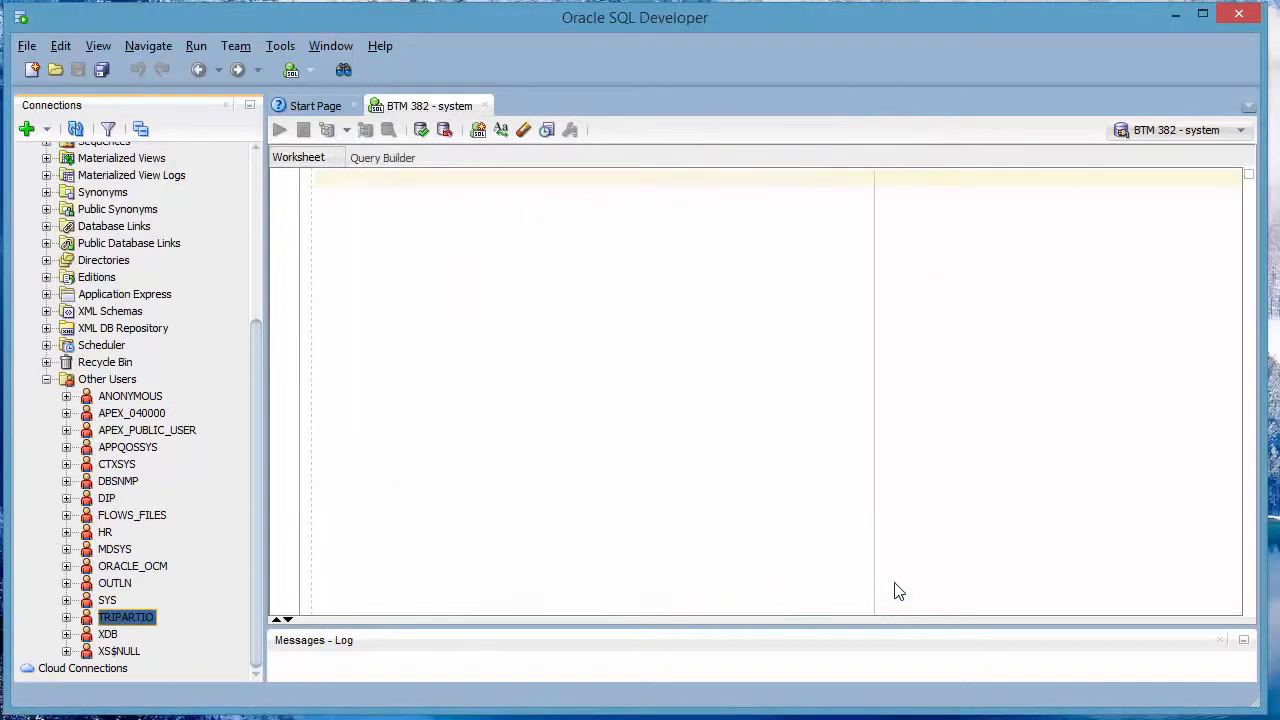
Collapse Other Users and examine the tables of the BTM 382 - system connection
left_click(46, 380)
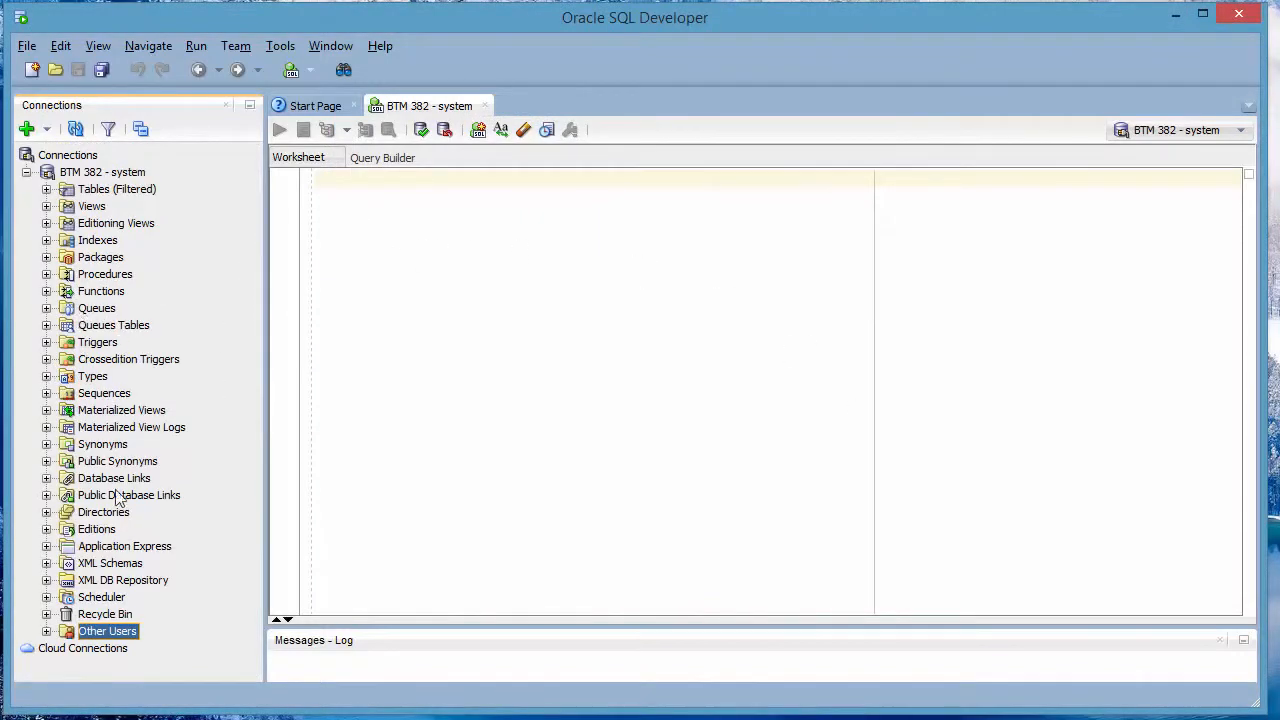
left_click(26, 173)
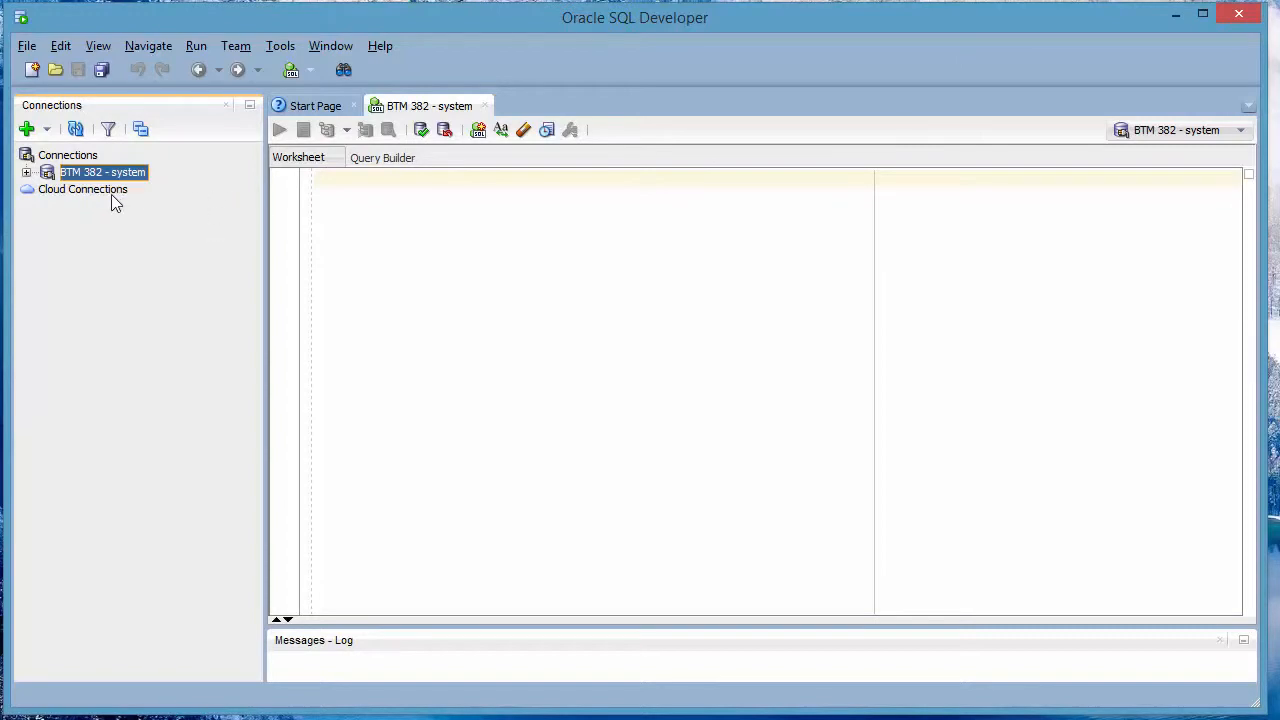
left_click(26, 173)
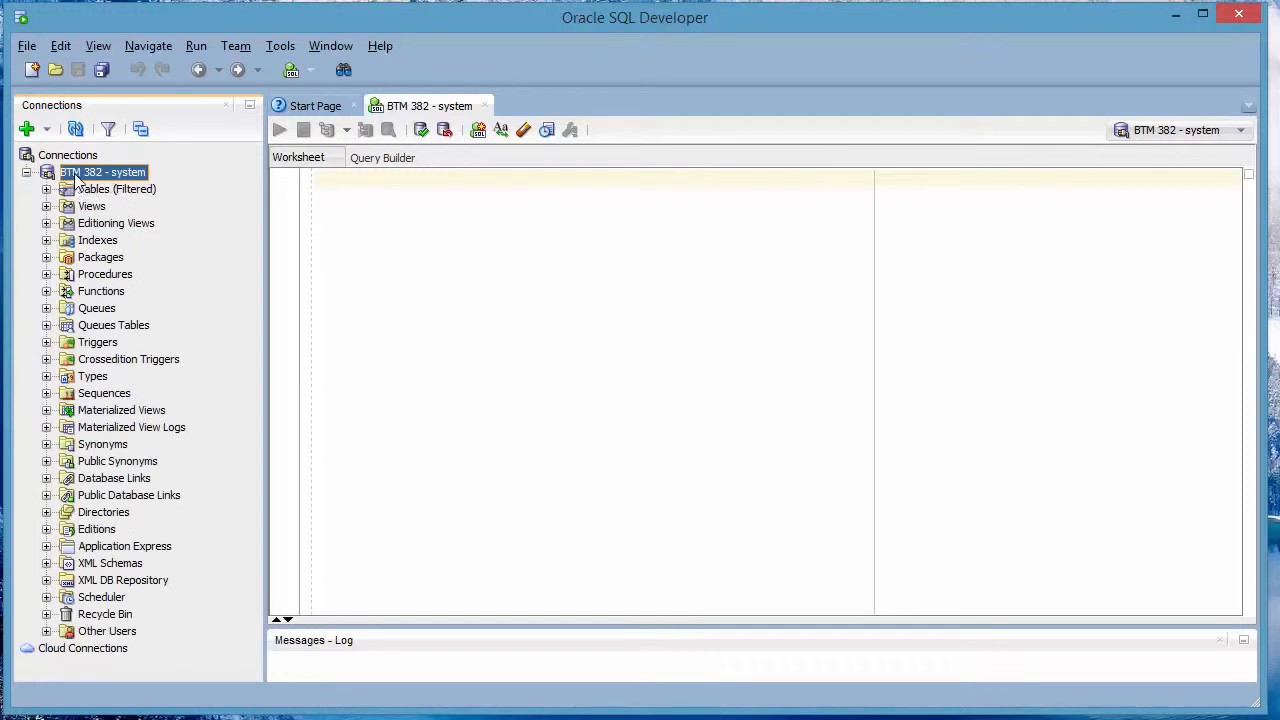
left_click(46, 189)
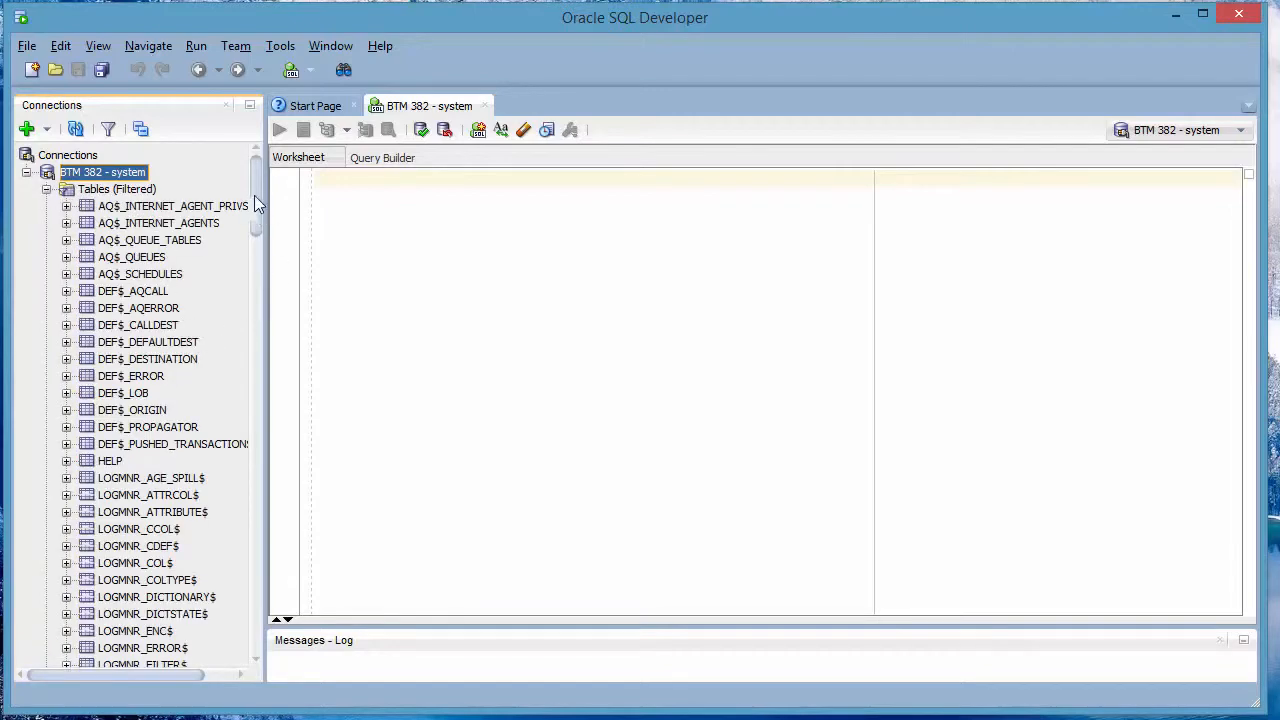
left_click_drag(255, 197, 284, 176)
left_click(46, 189)
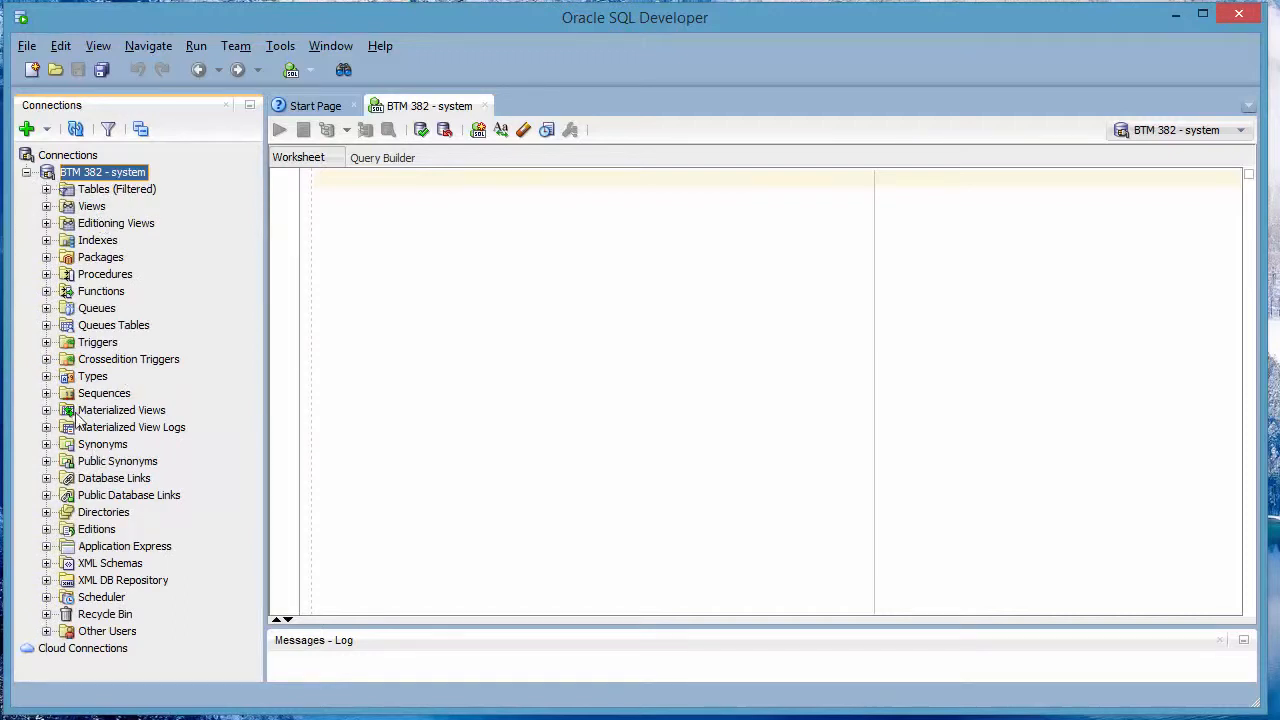
left_click(46, 189)
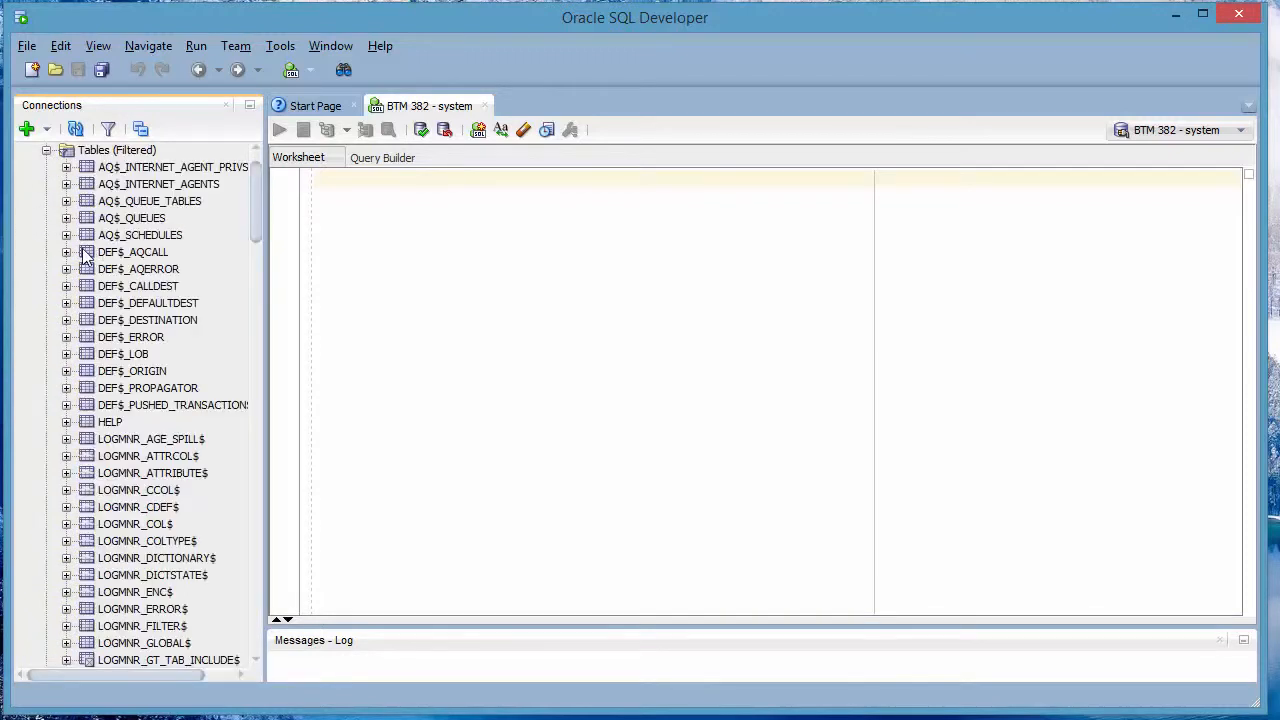
scroll(92, 327, "up", 1)
Create and open a connection named BTM 382 with username tripartio, entering the account password and choosing to save it
left_click(27, 128)
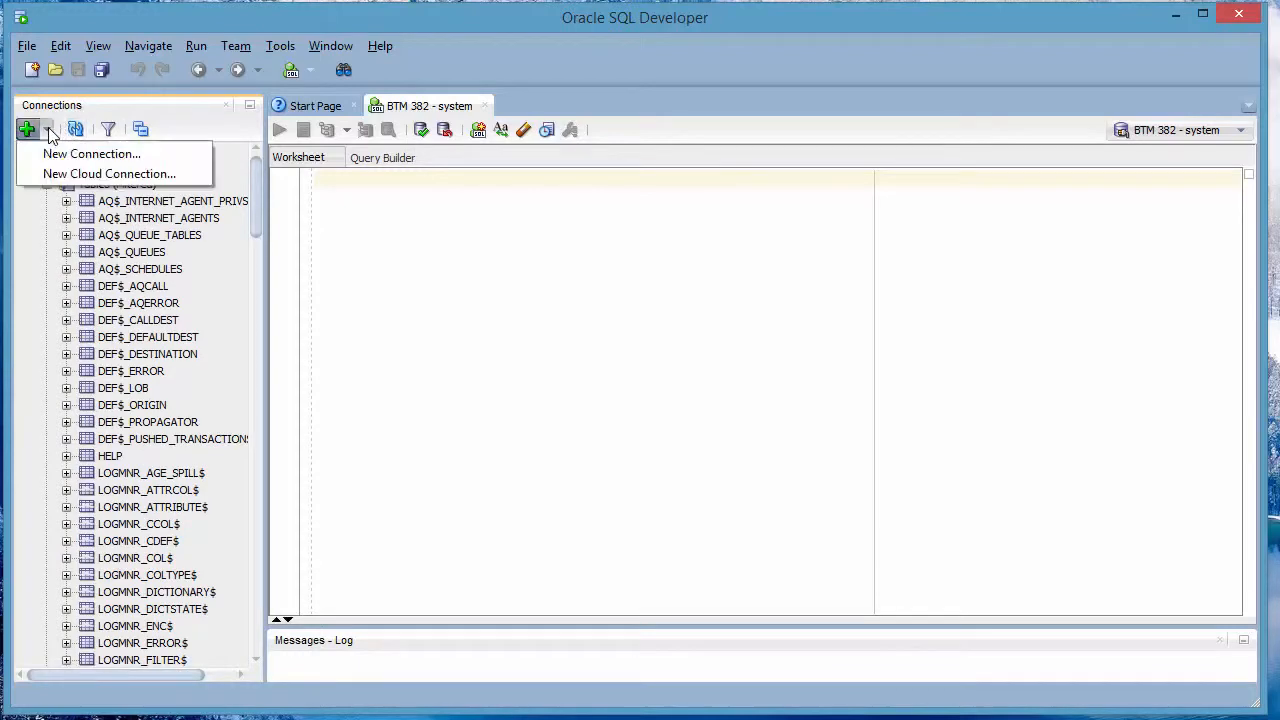
left_click(62, 153)
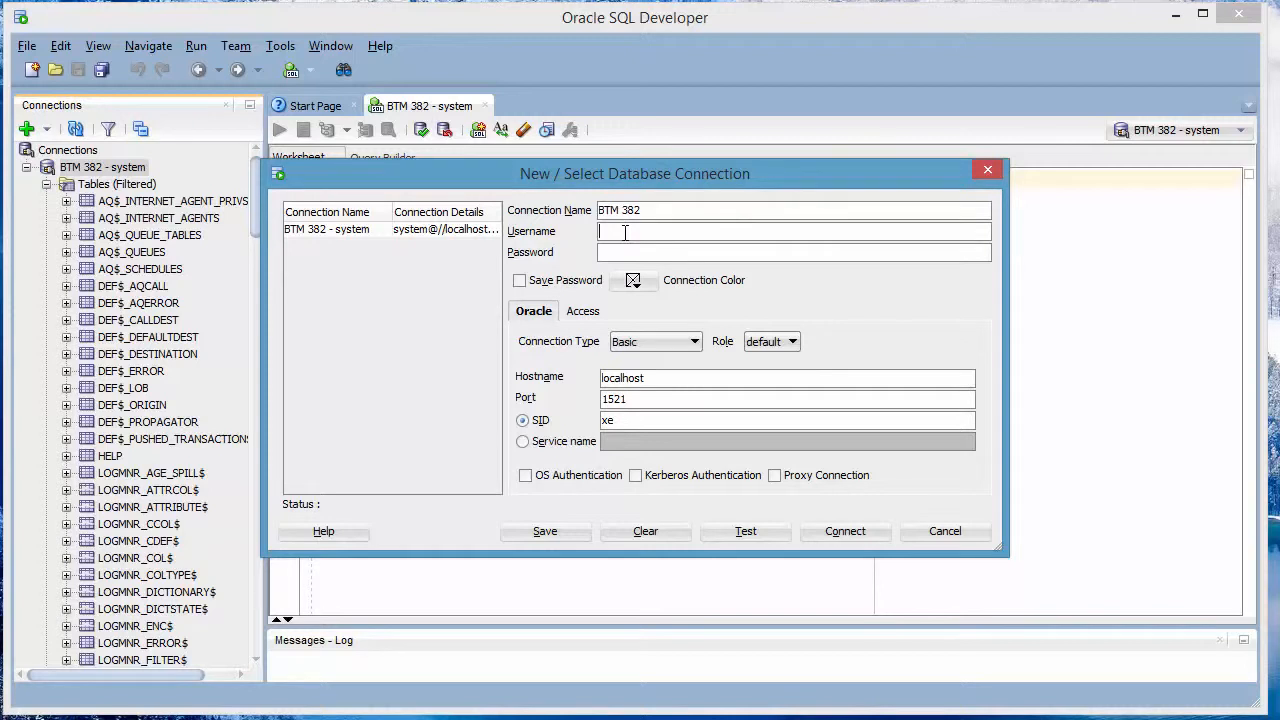
left_click_drag(668, 217, 582, 217)
left_click(643, 234)
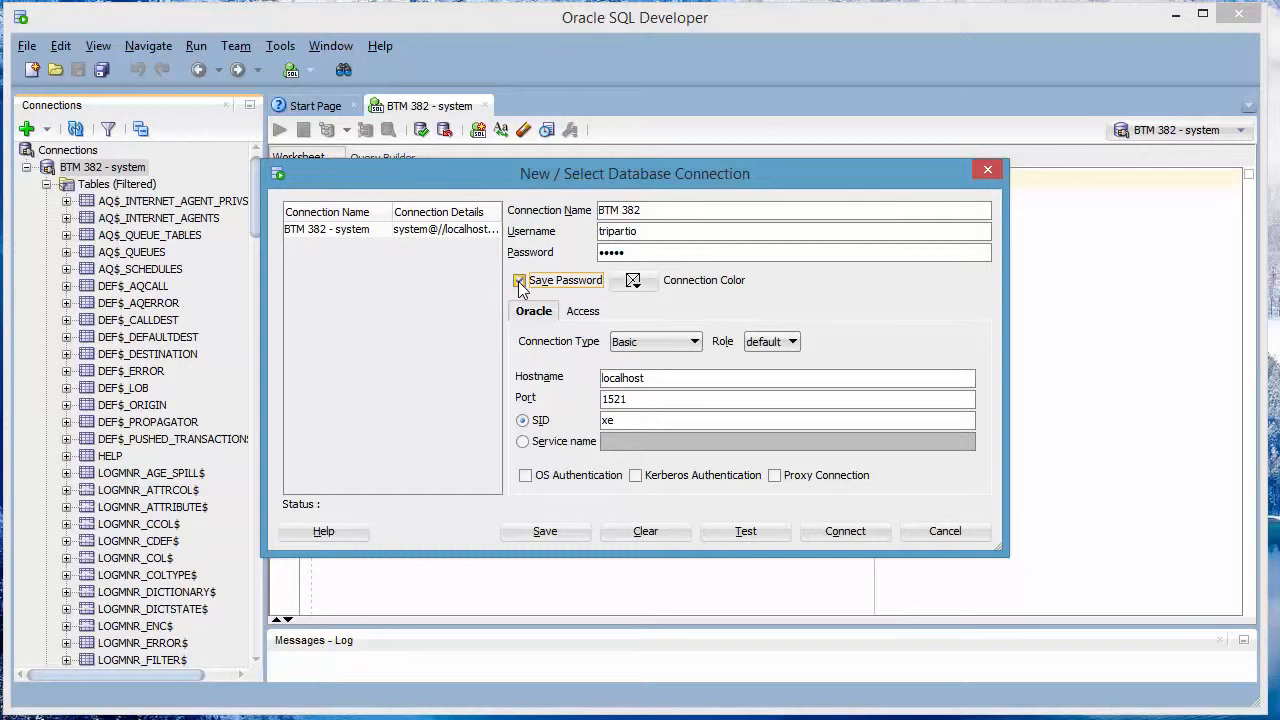
left_click(845, 531)
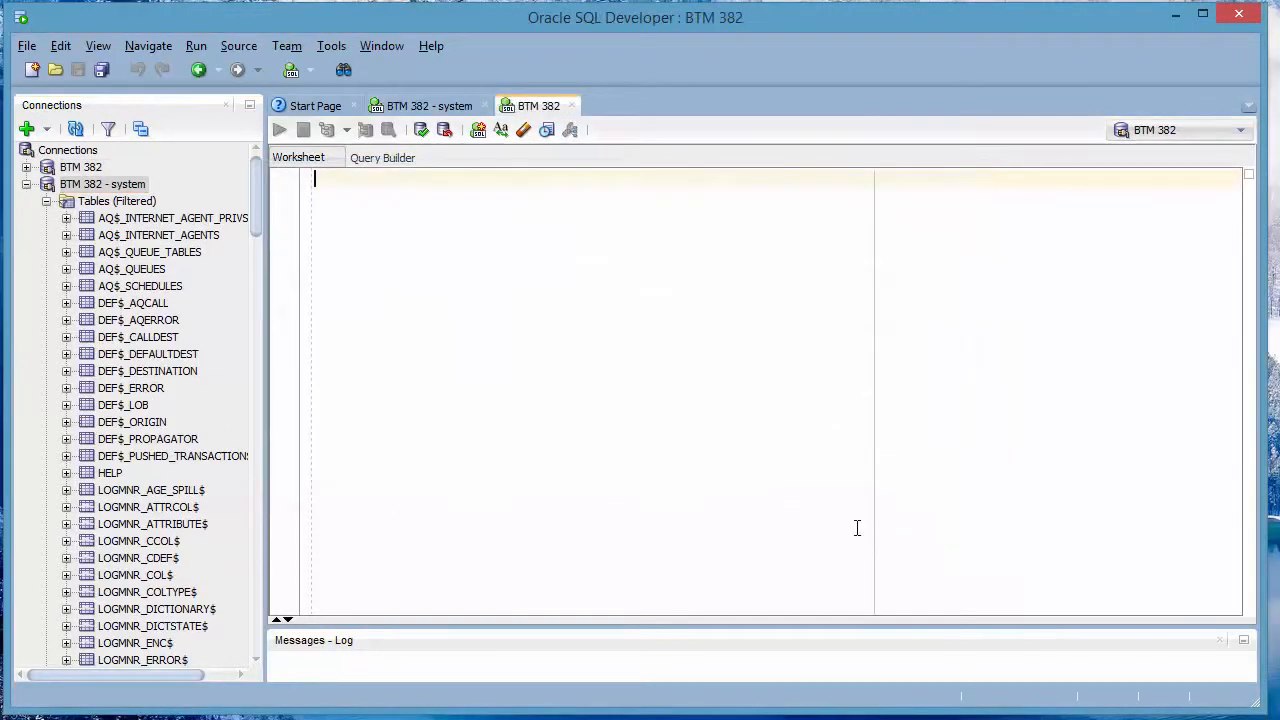
Compare the tables of the BTM 382 - system connection with those of the BTM 382 connection
left_click(26, 186)
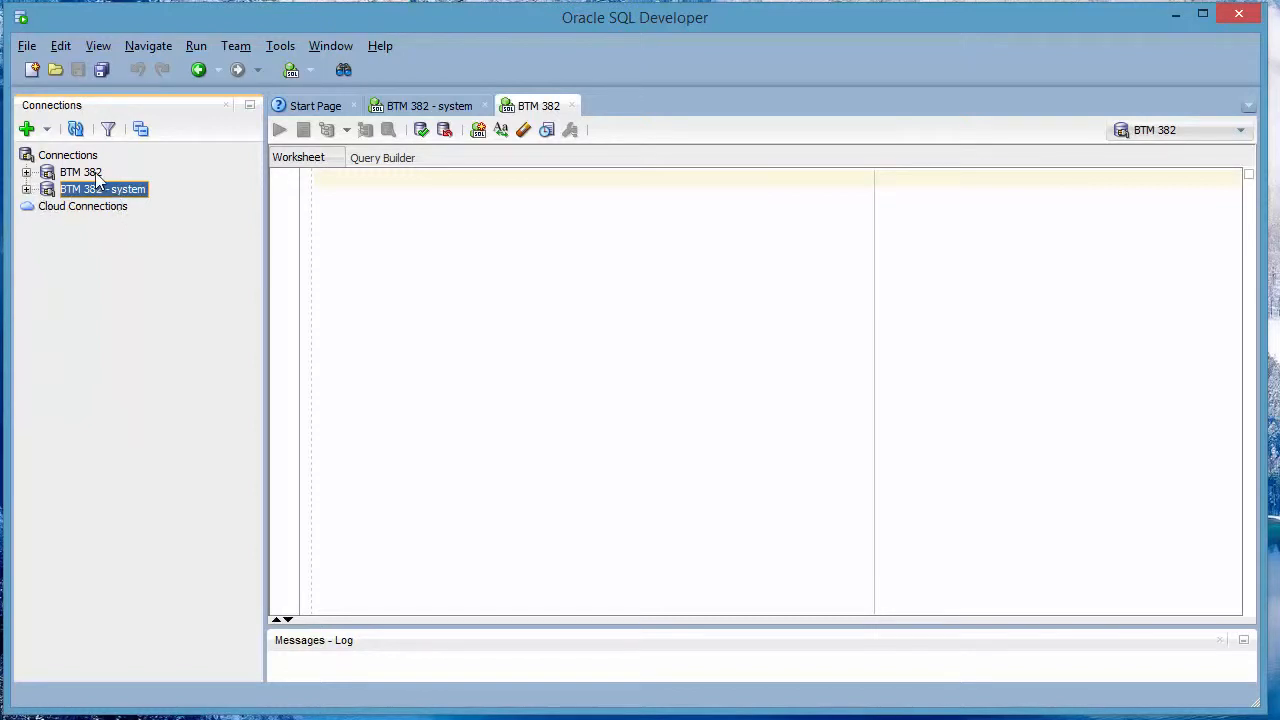
left_click(26, 173)
left_click(26, 173)
left_click(27, 189)
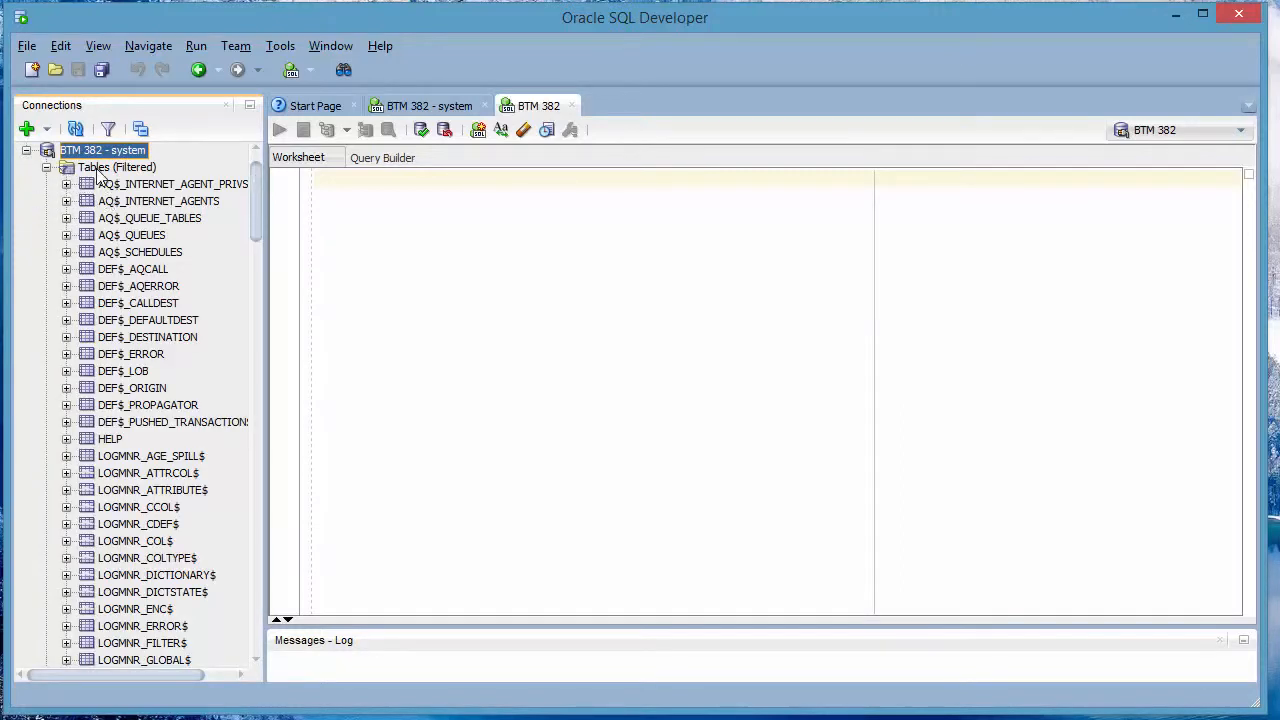
scroll(140, 326, "up", 1)
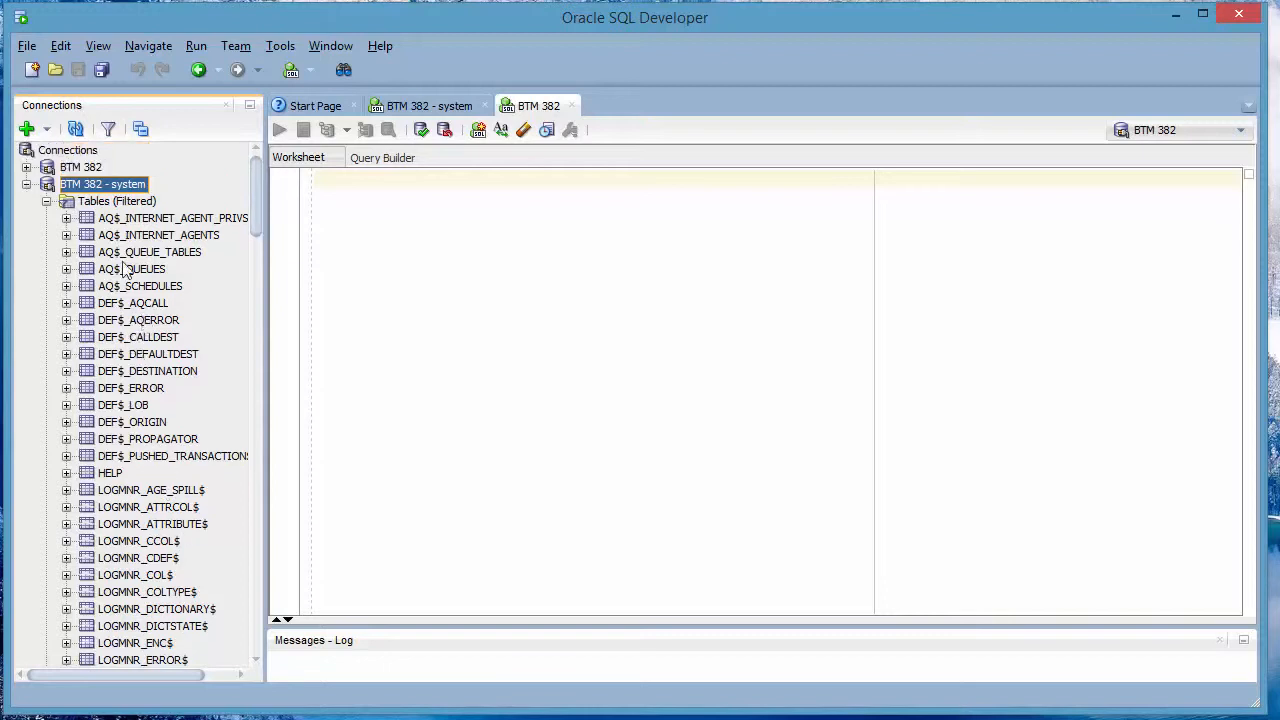
left_click(26, 168)
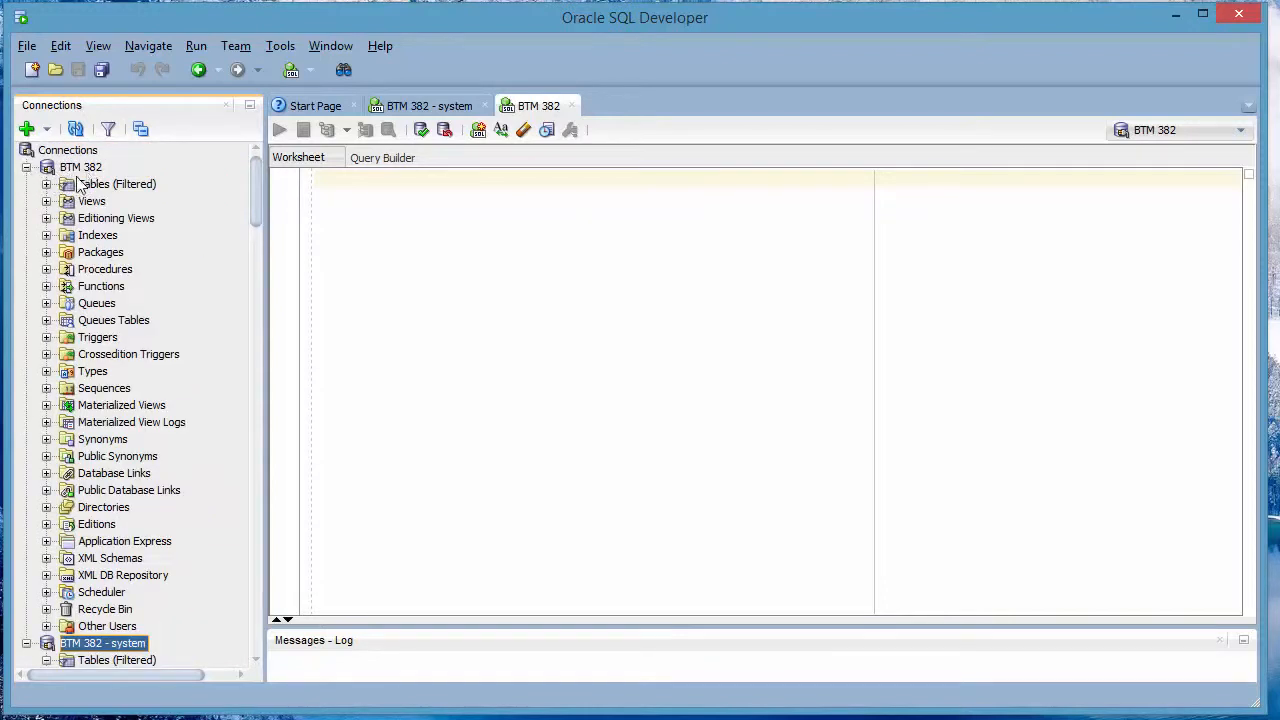
left_click(46, 185)
left_click(87, 184)
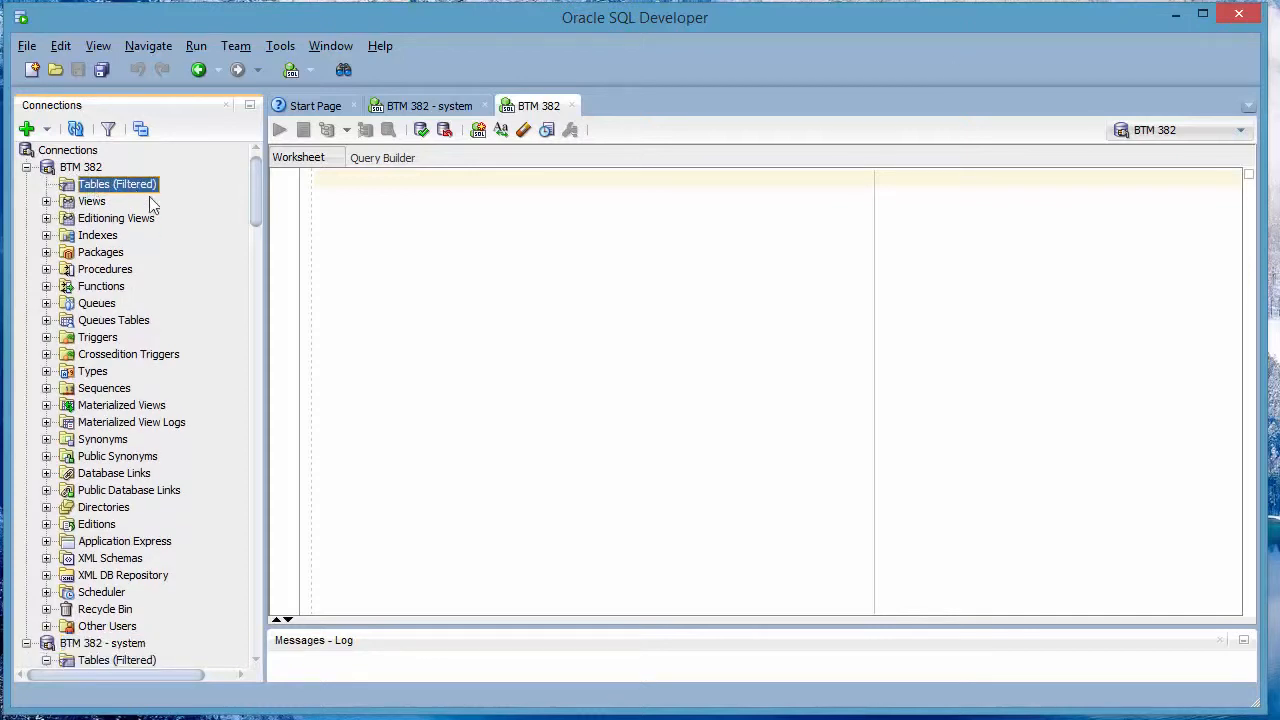
Paste the copied CREATE TABLE Persons statement into the BTM 382 worksheet and run it
left_click(405, 241)
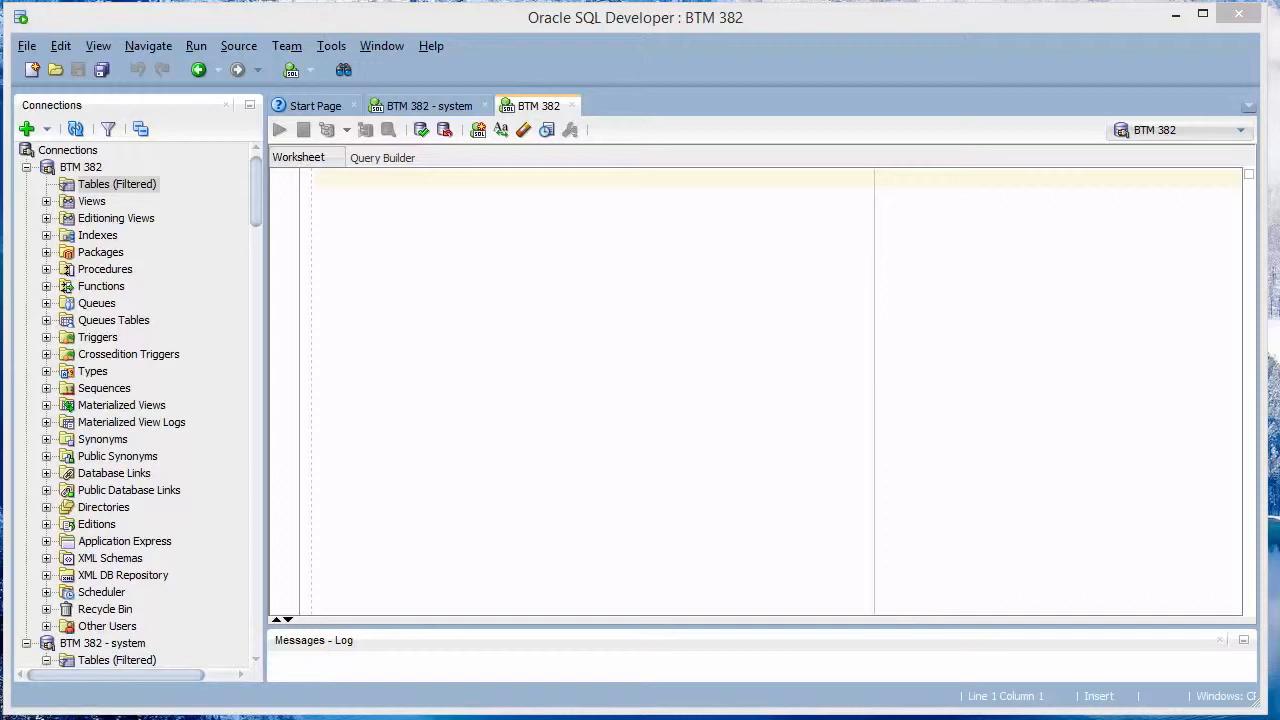
left_click(398, 209)
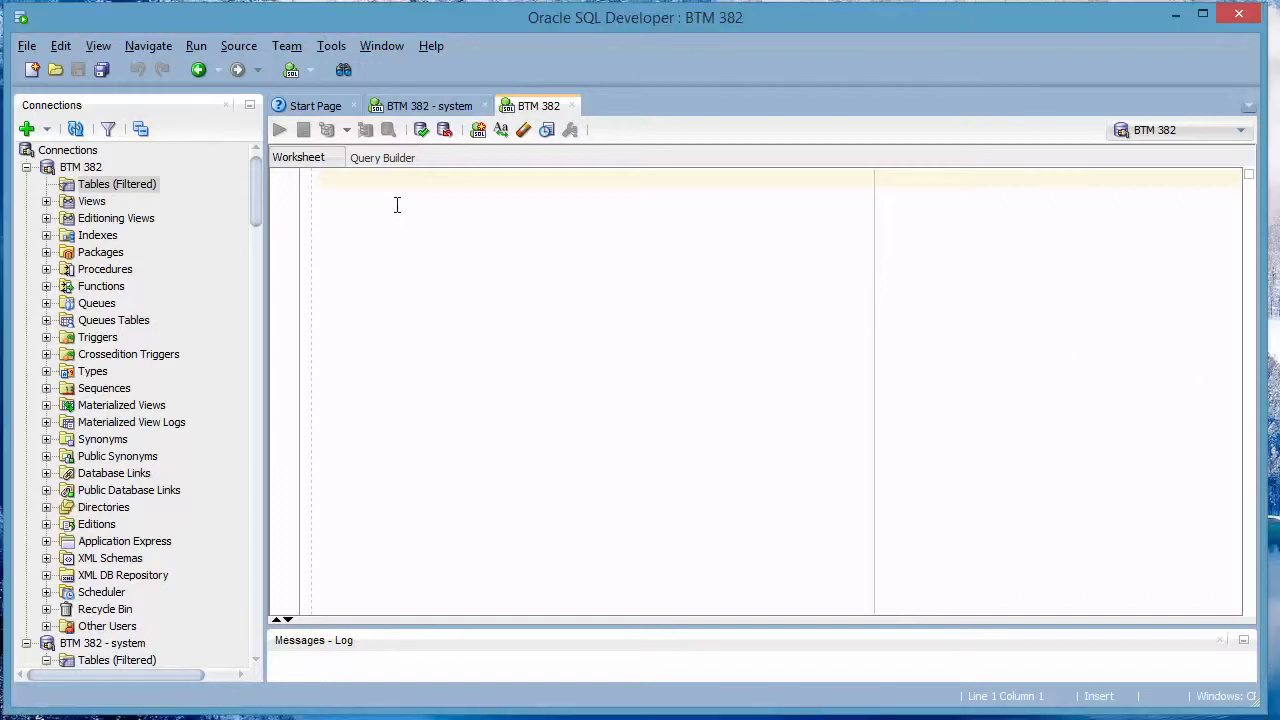
right_click(396, 242)
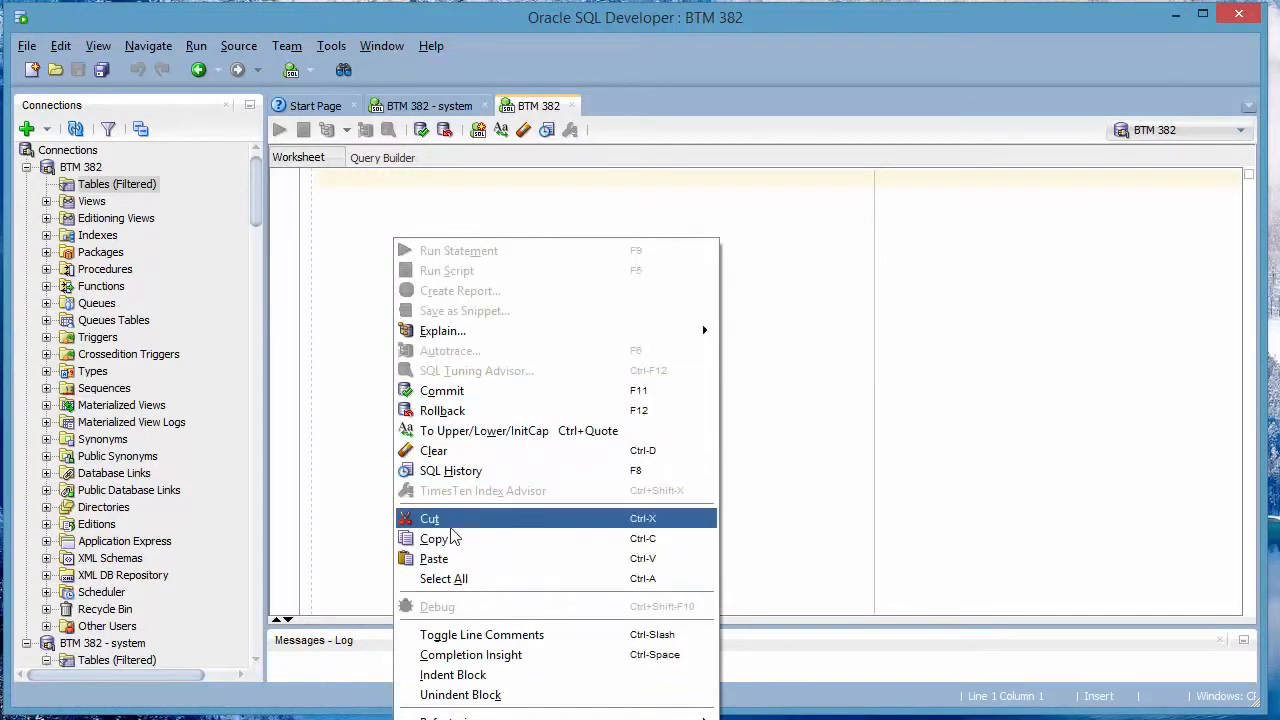
left_click(436, 559)
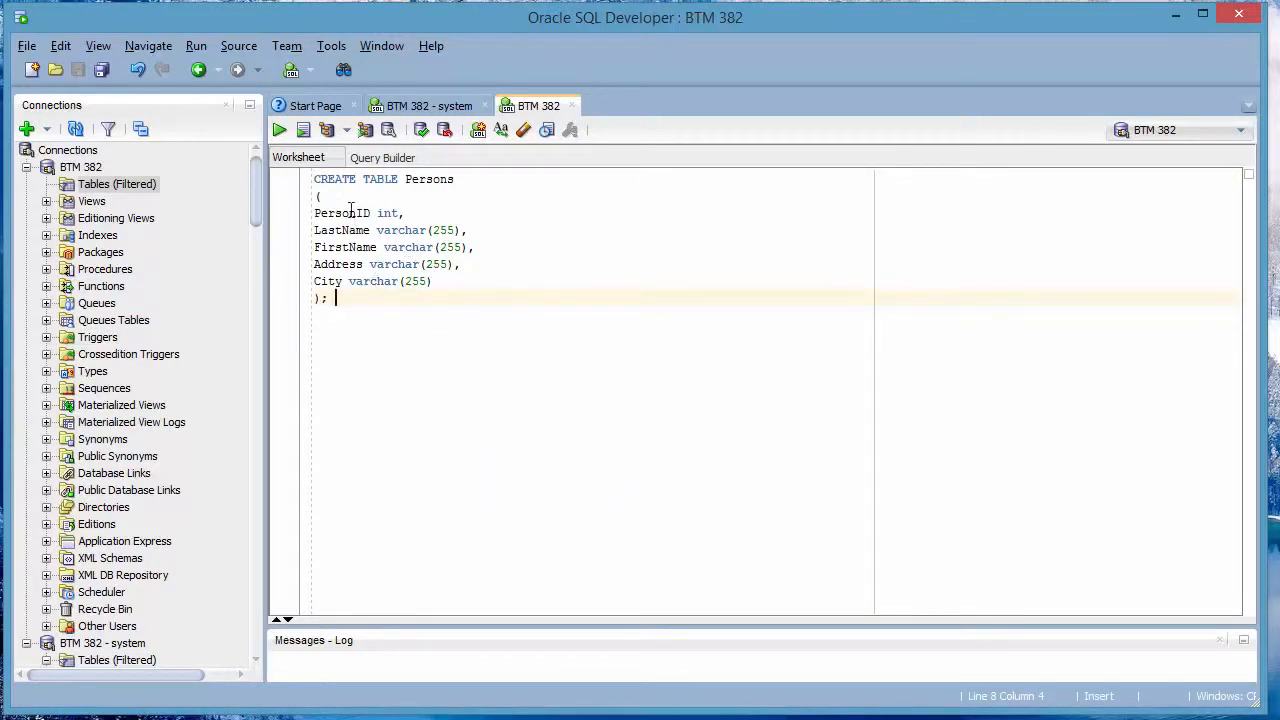
left_click(279, 131)
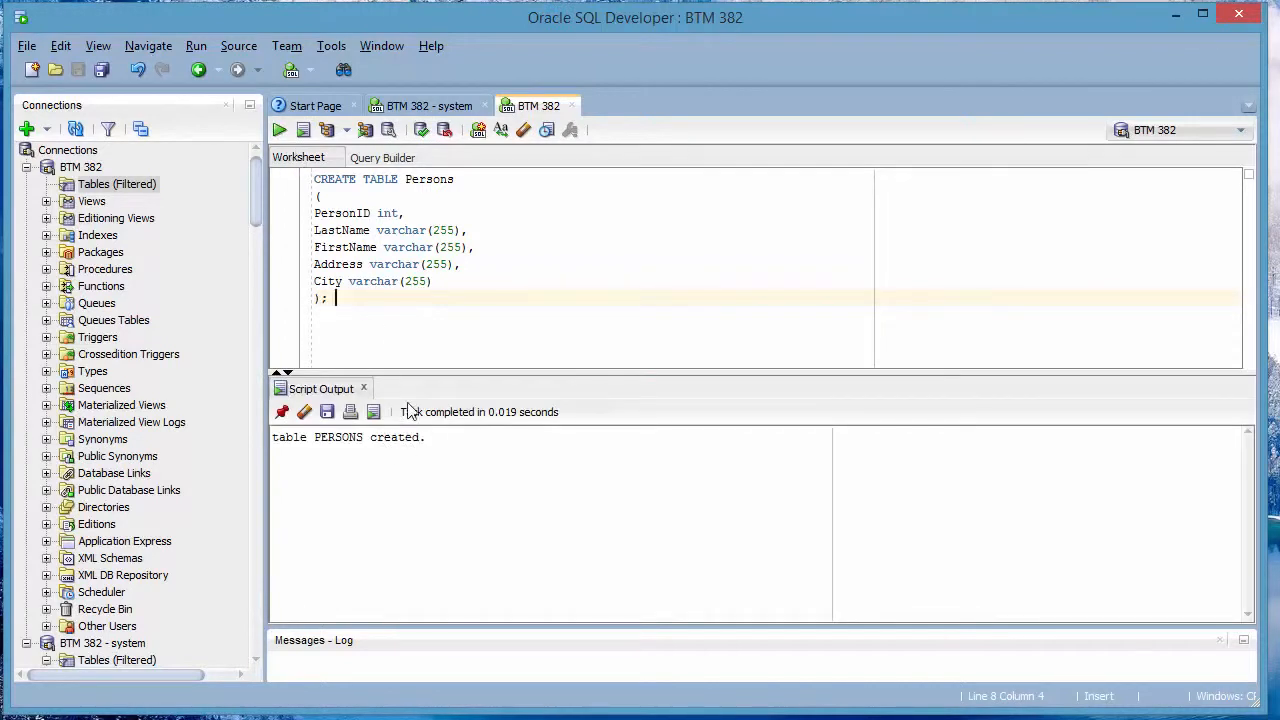
Refresh the BTM 382 tables and open the PERSONS table to view its columns, then collapse the connection
left_click(75, 130)
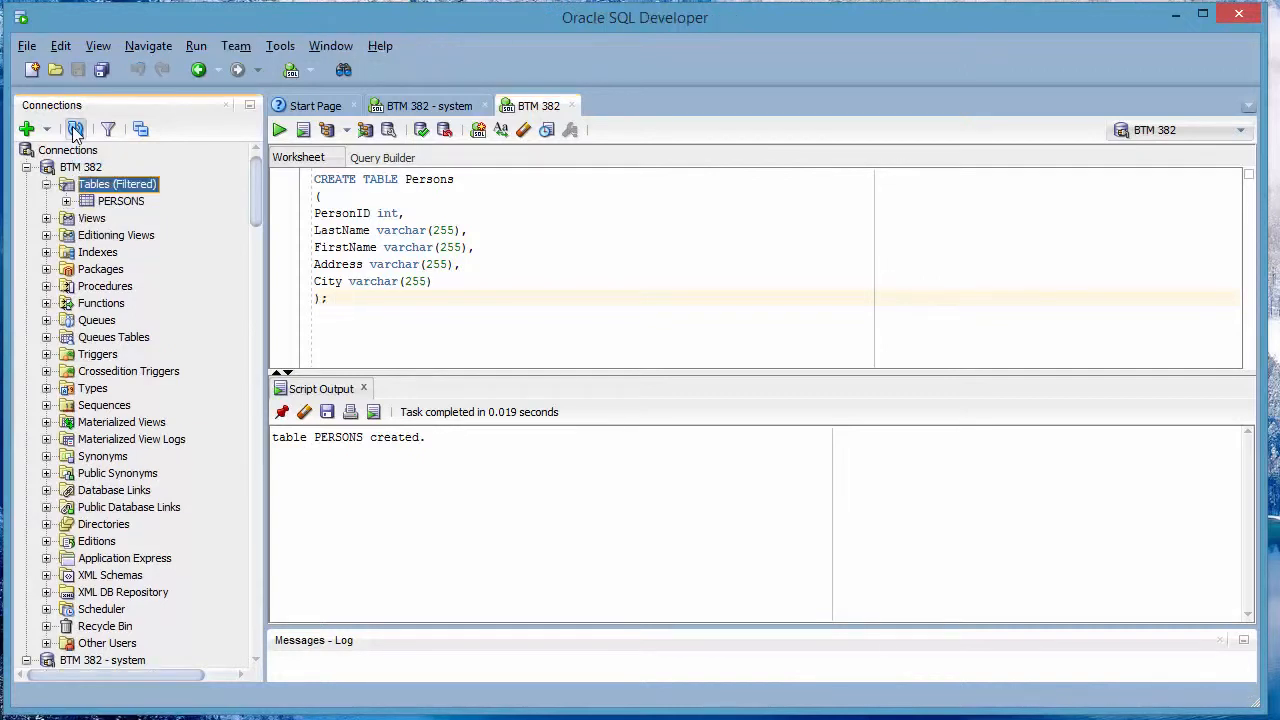
left_click(110, 202)
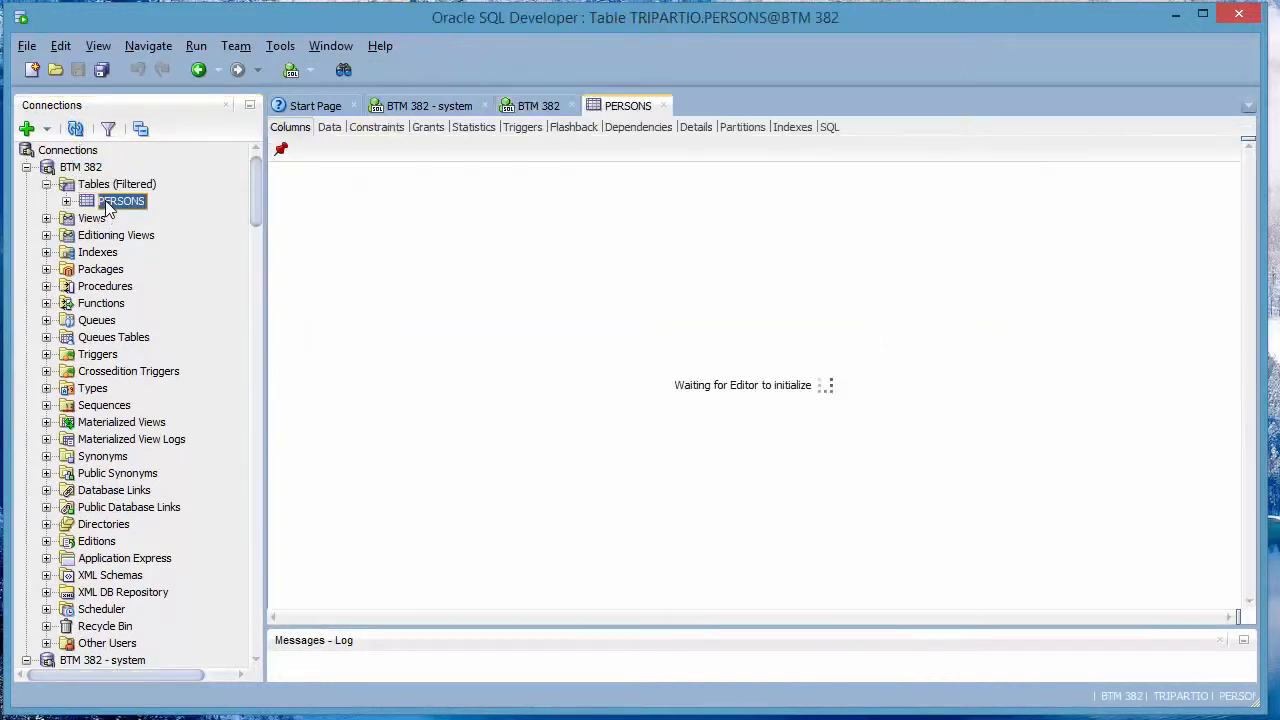
left_click(46, 184)
left_click(27, 168)
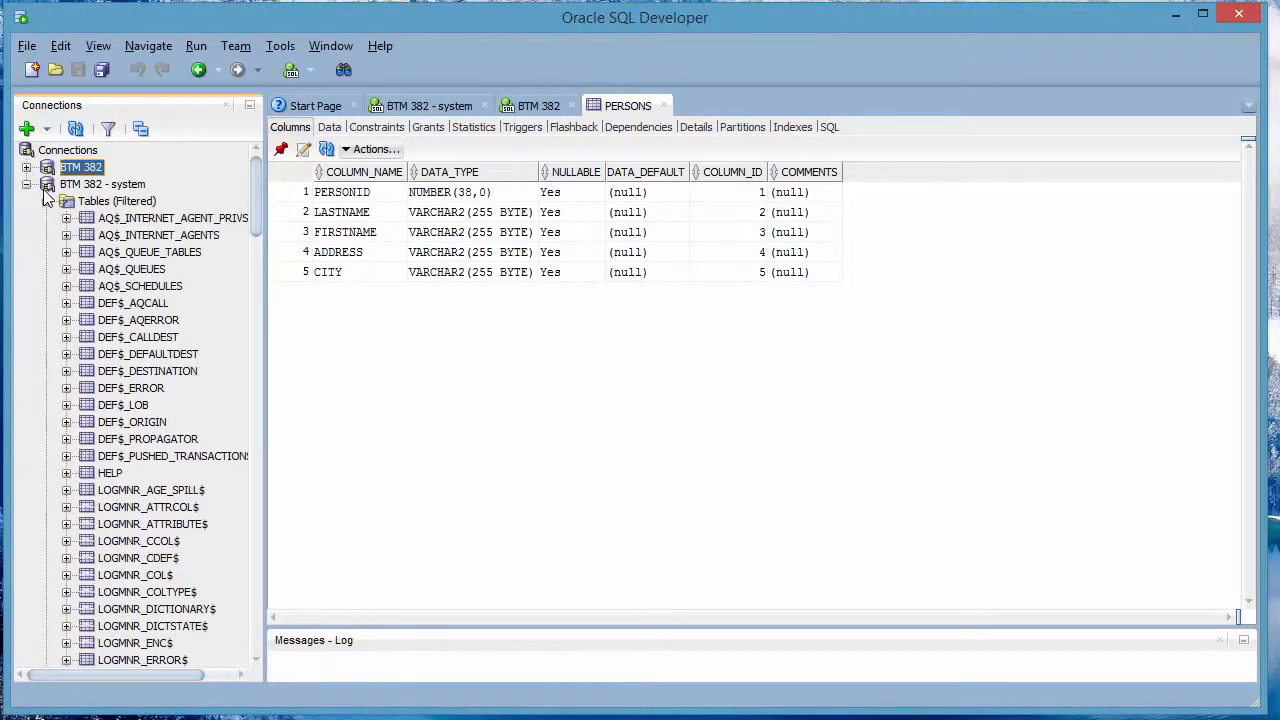
Paste the copied CREATE TABLE Persons statement into the BTM 382 - system worksheet and run it
left_click(46, 206)
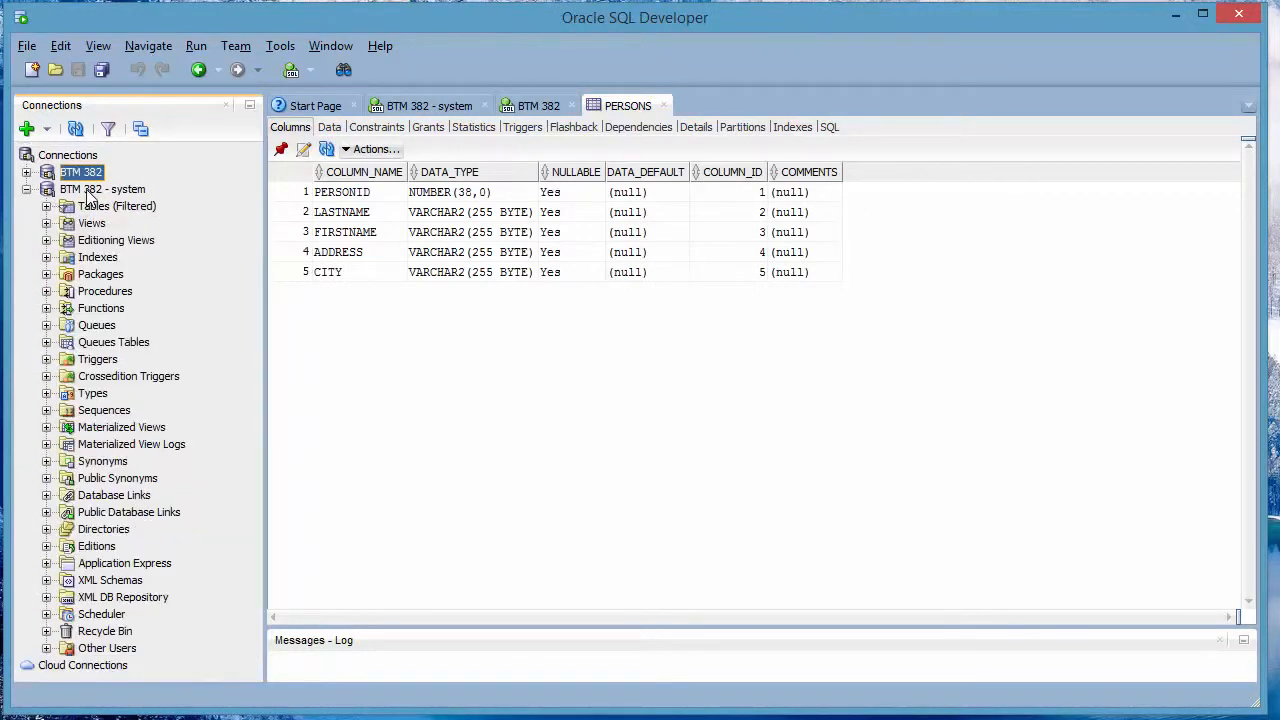
right_click(89, 192)
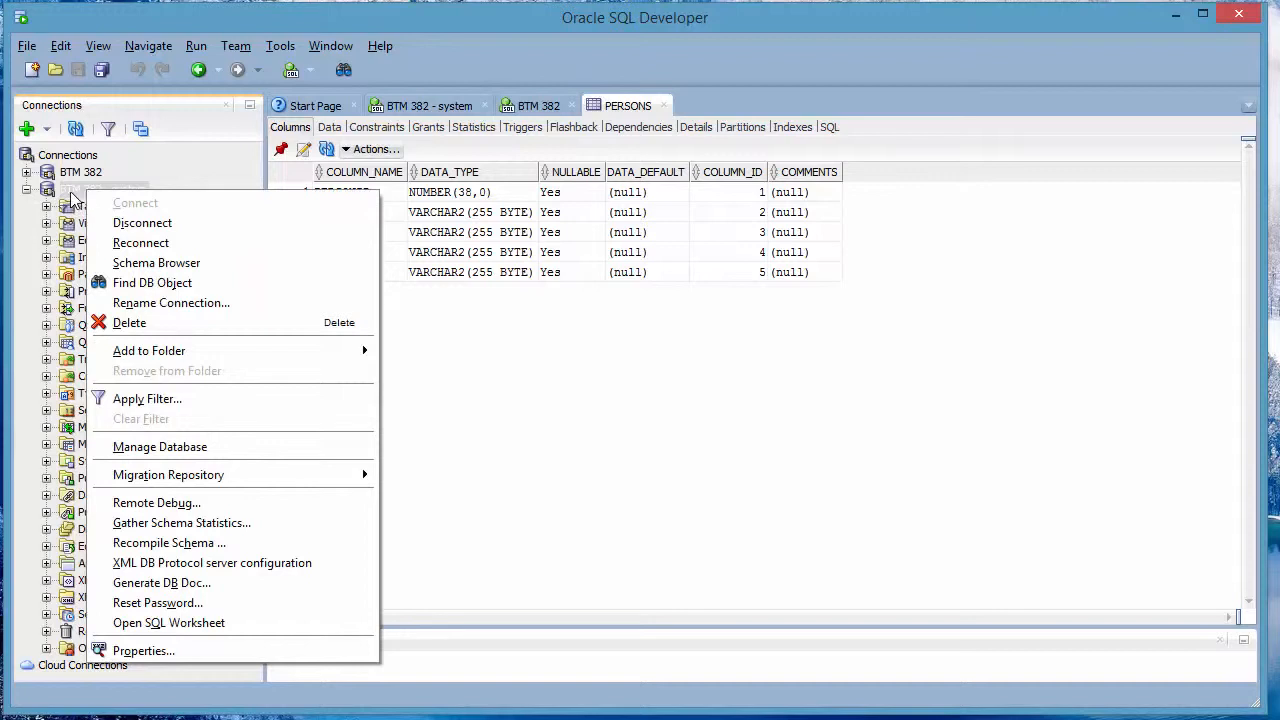
left_click(430, 106)
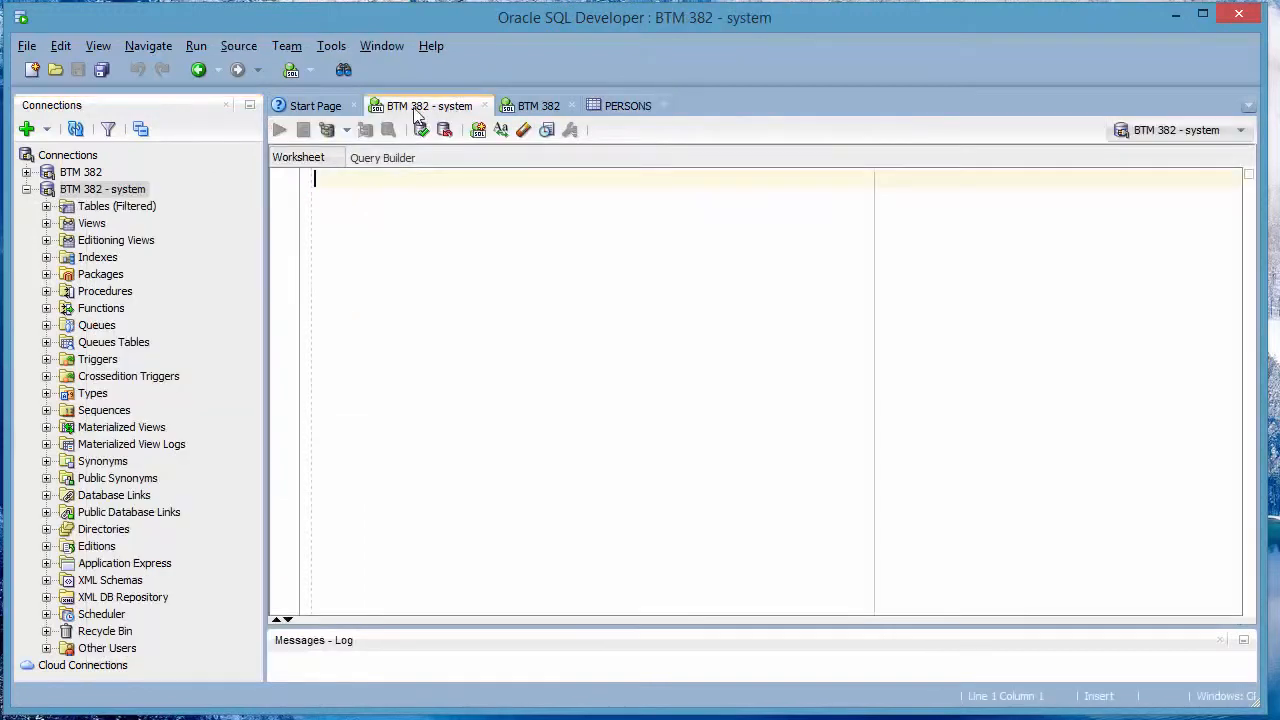
right_click(362, 191)
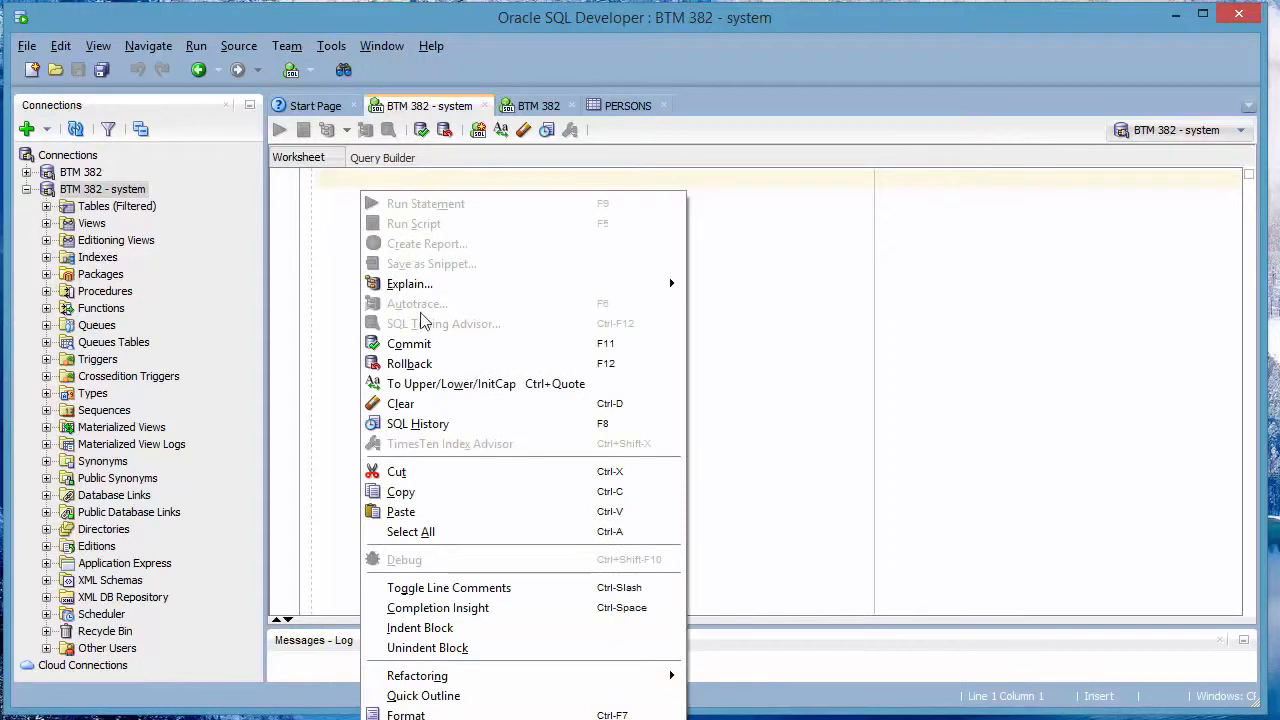
left_click(422, 513)
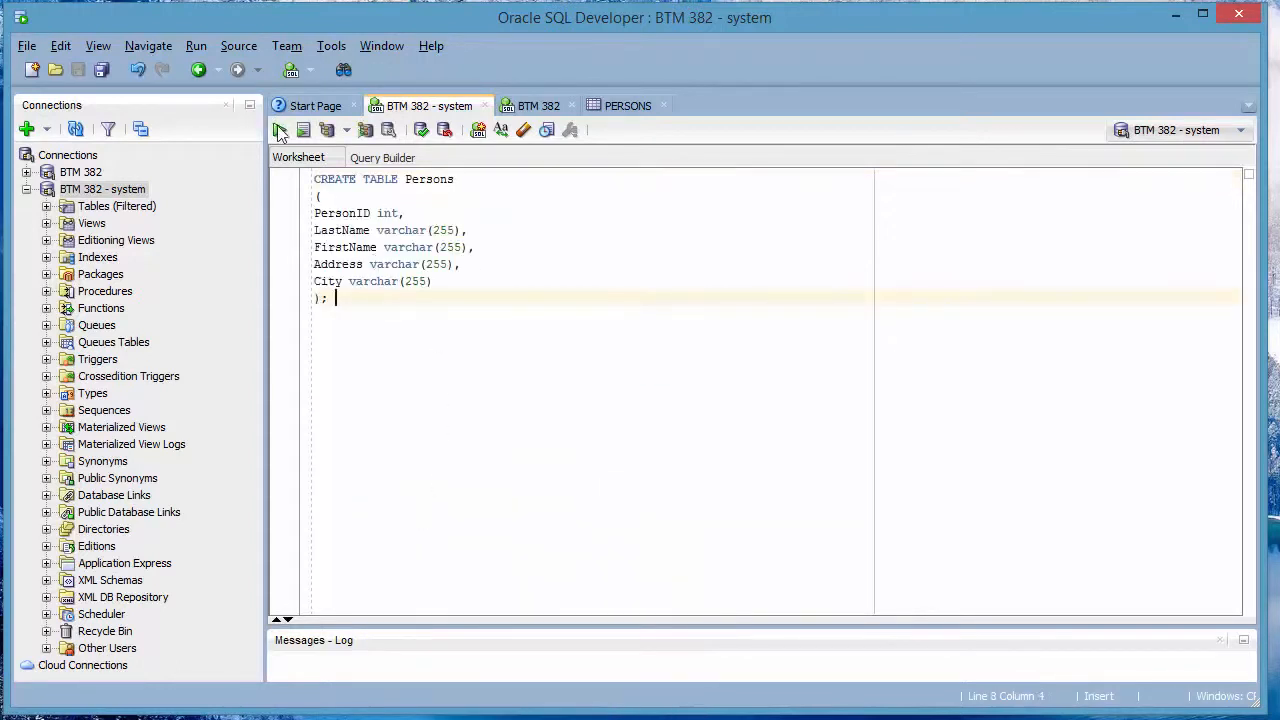
left_click(279, 129)
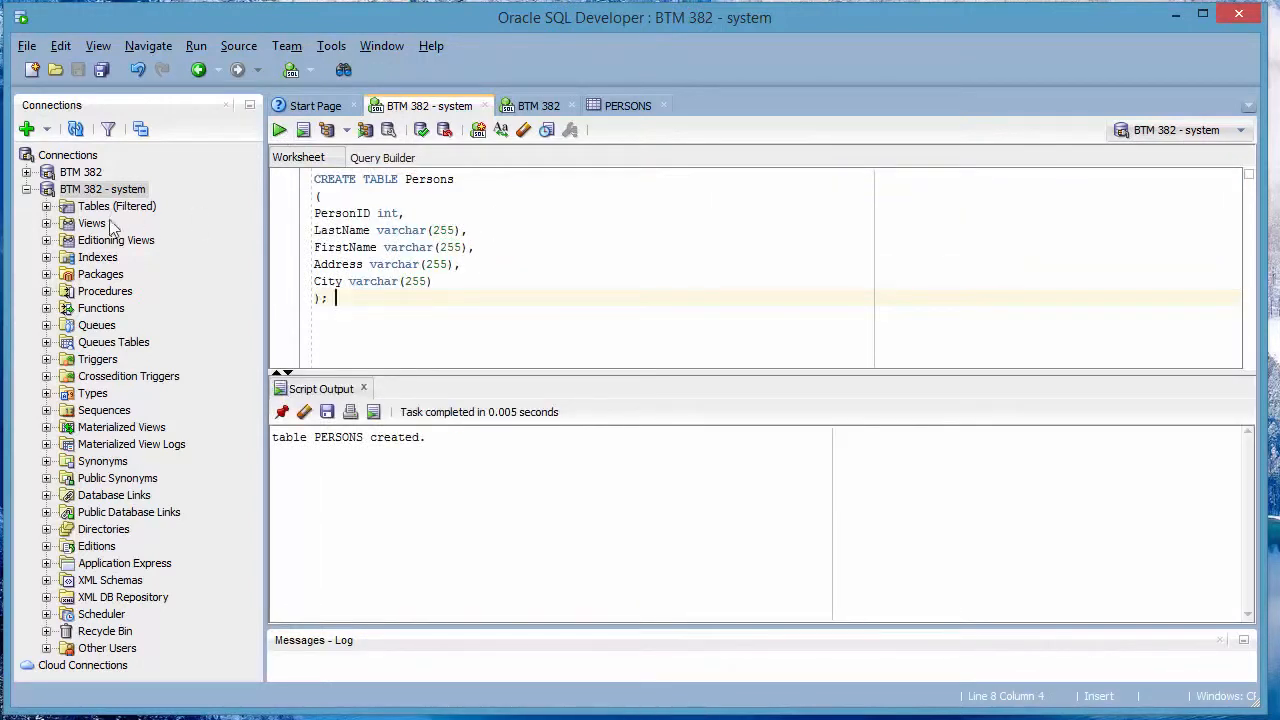
Find and open the PERSONS table among the BTM 382 - system tables, then collapse that connection
left_click(46, 207)
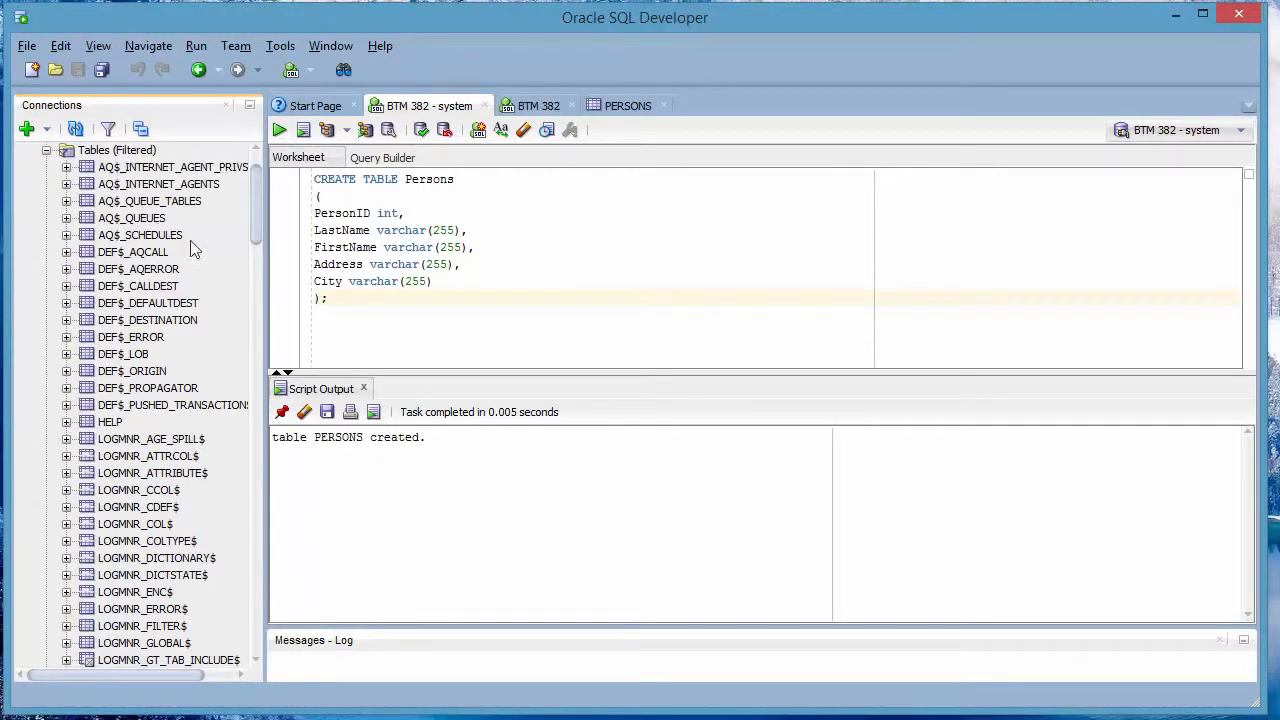
left_click_drag(257, 200, 152, 130)
left_click_drag(256, 192, 268, 455)
left_click(110, 398)
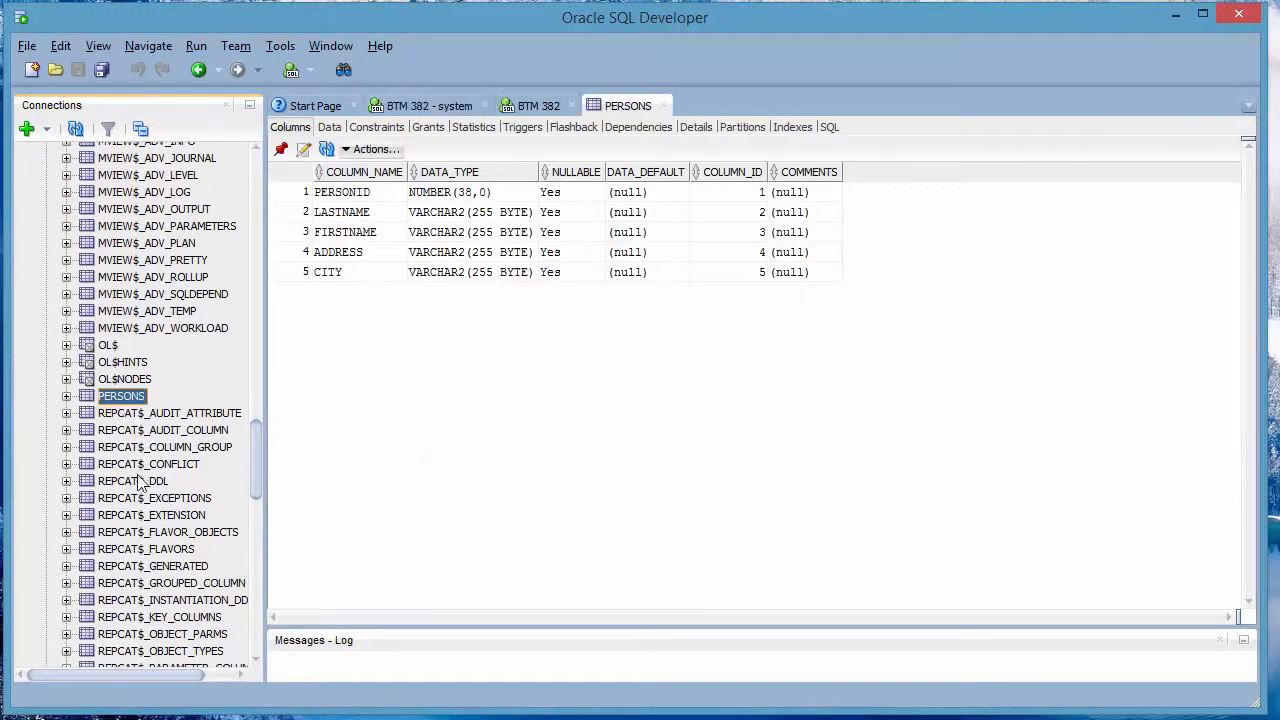
scroll(137, 484, "down", 3)
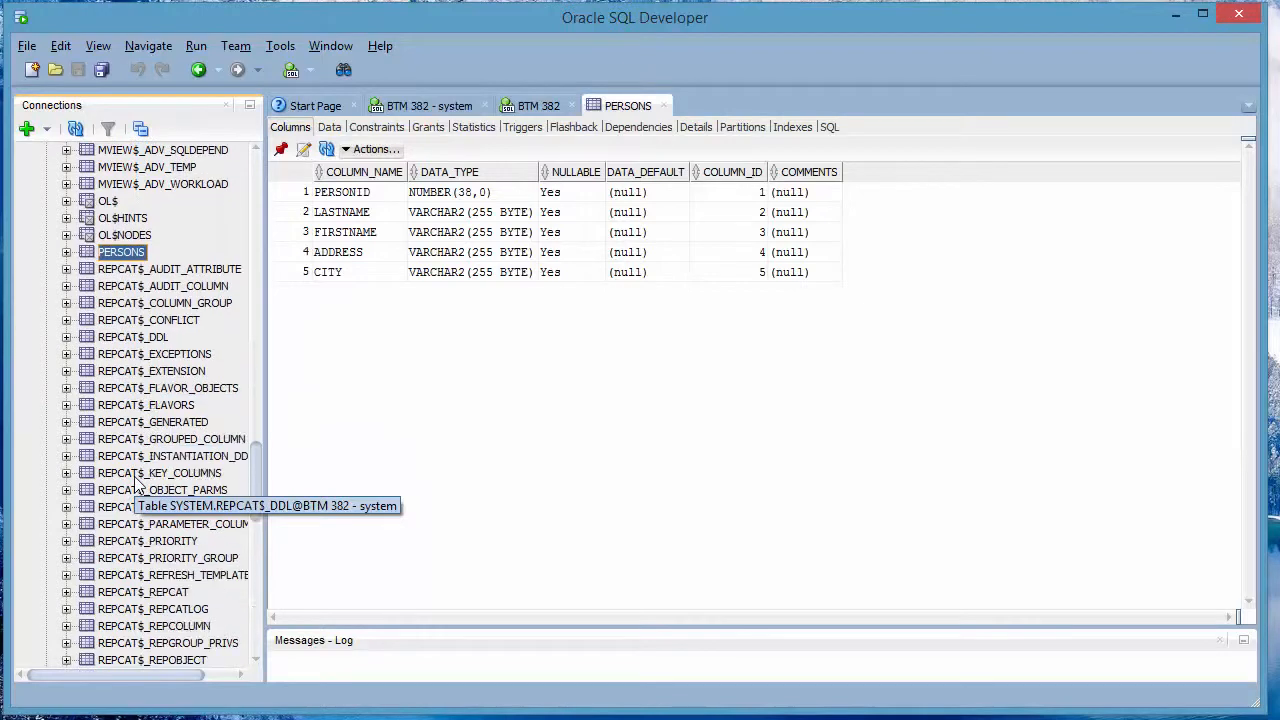
scroll(137, 484, "up", 5)
left_click_drag(258, 450, 243, 171)
left_click(26, 190)
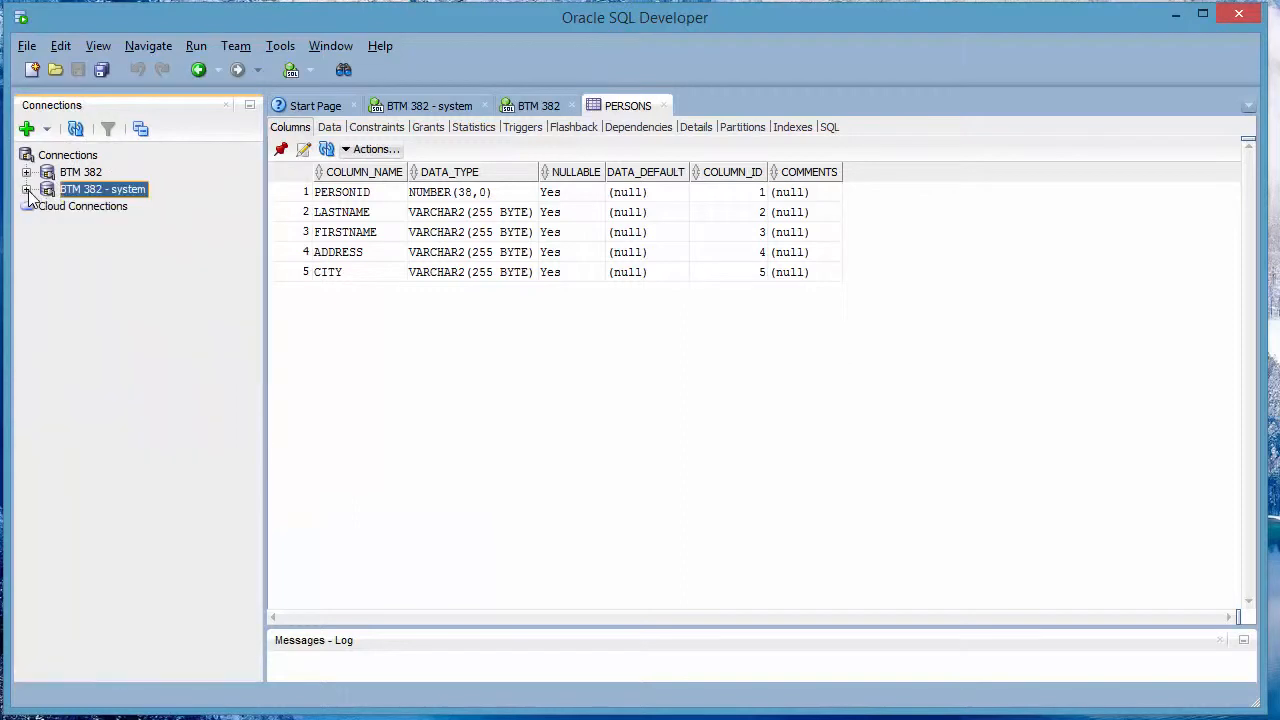
Expand the tables of the BTM 382 connection and select its PERSONS table to view the columns
left_click(26, 172)
left_click(46, 189)
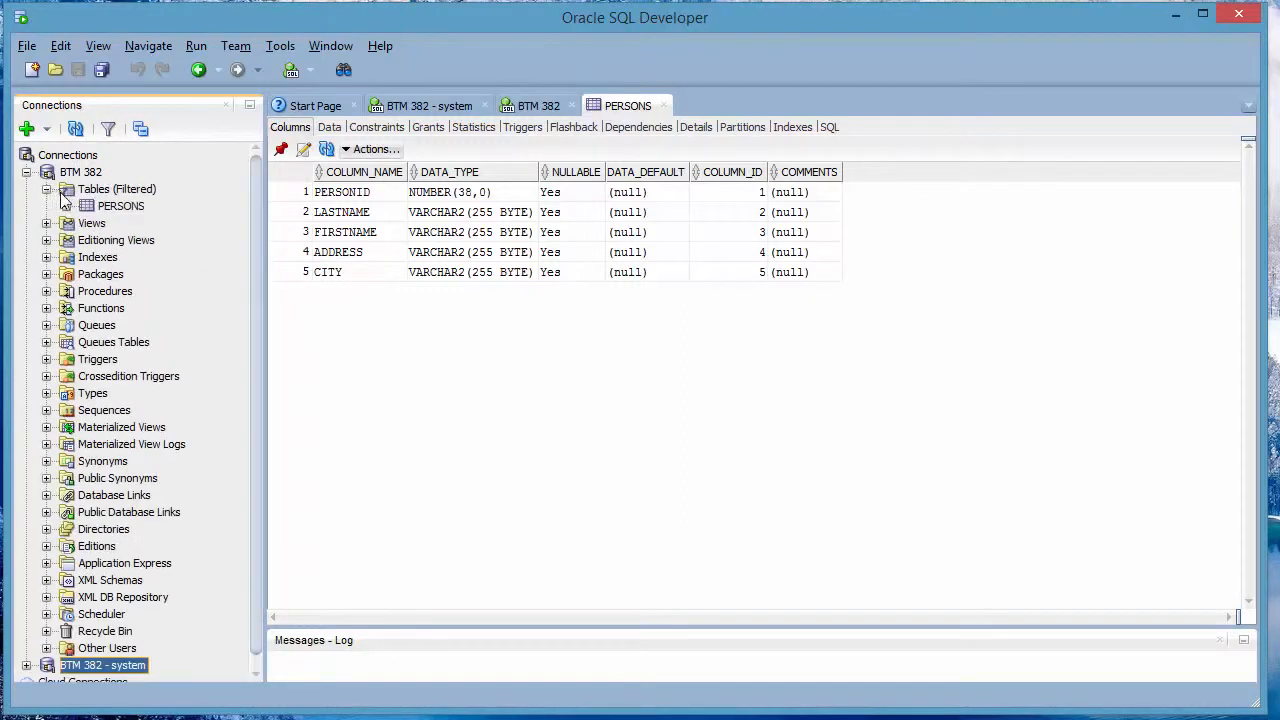
left_click(100, 192)
left_click(108, 206)
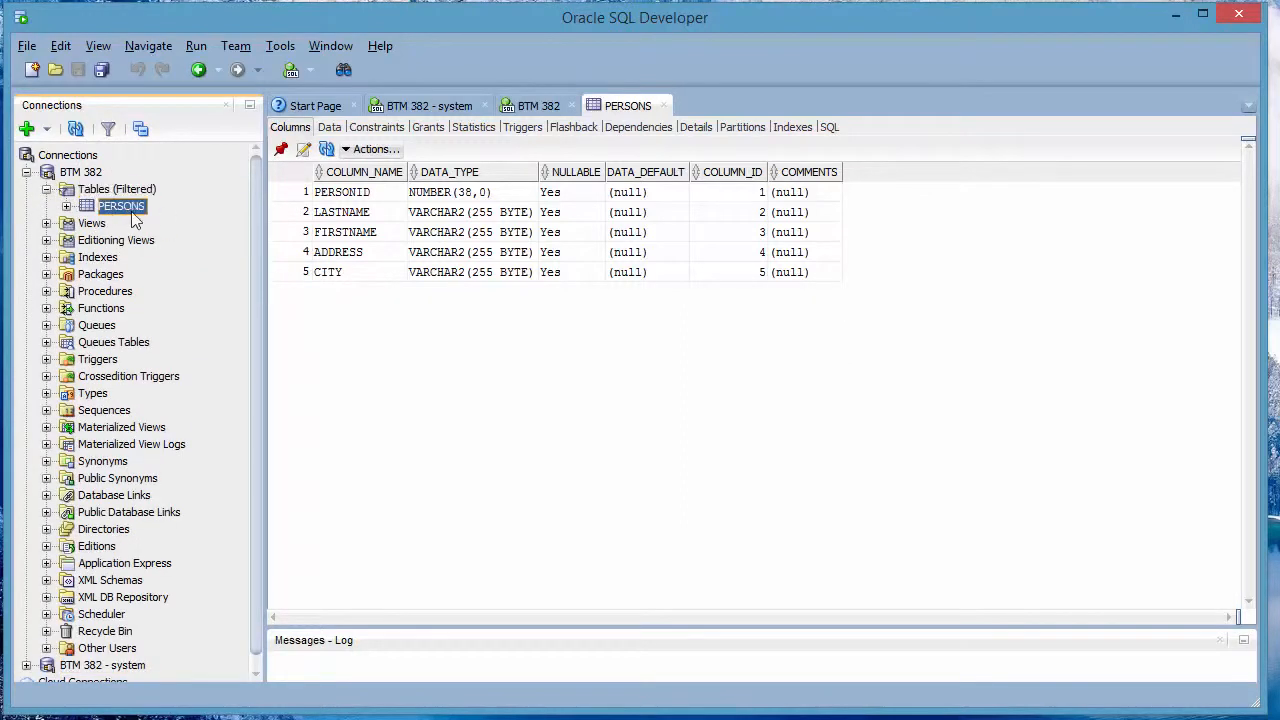